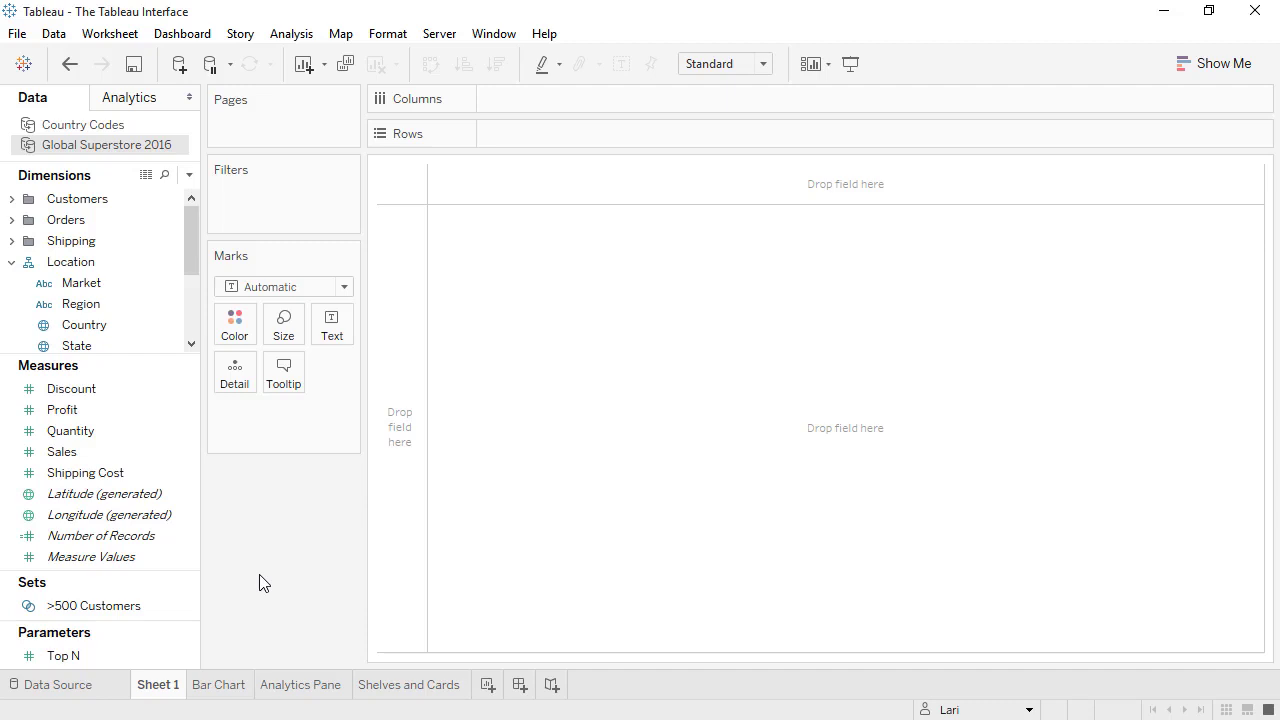
click(108, 36)
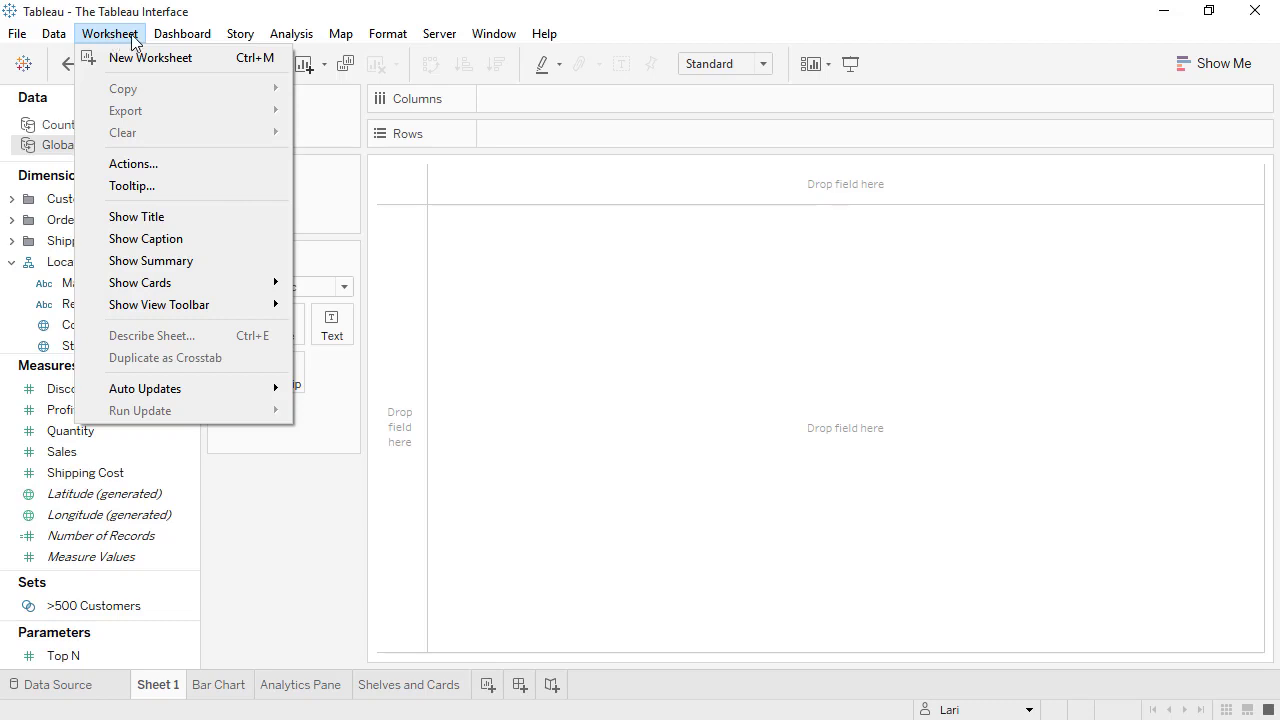
mouse_move(155, 42)
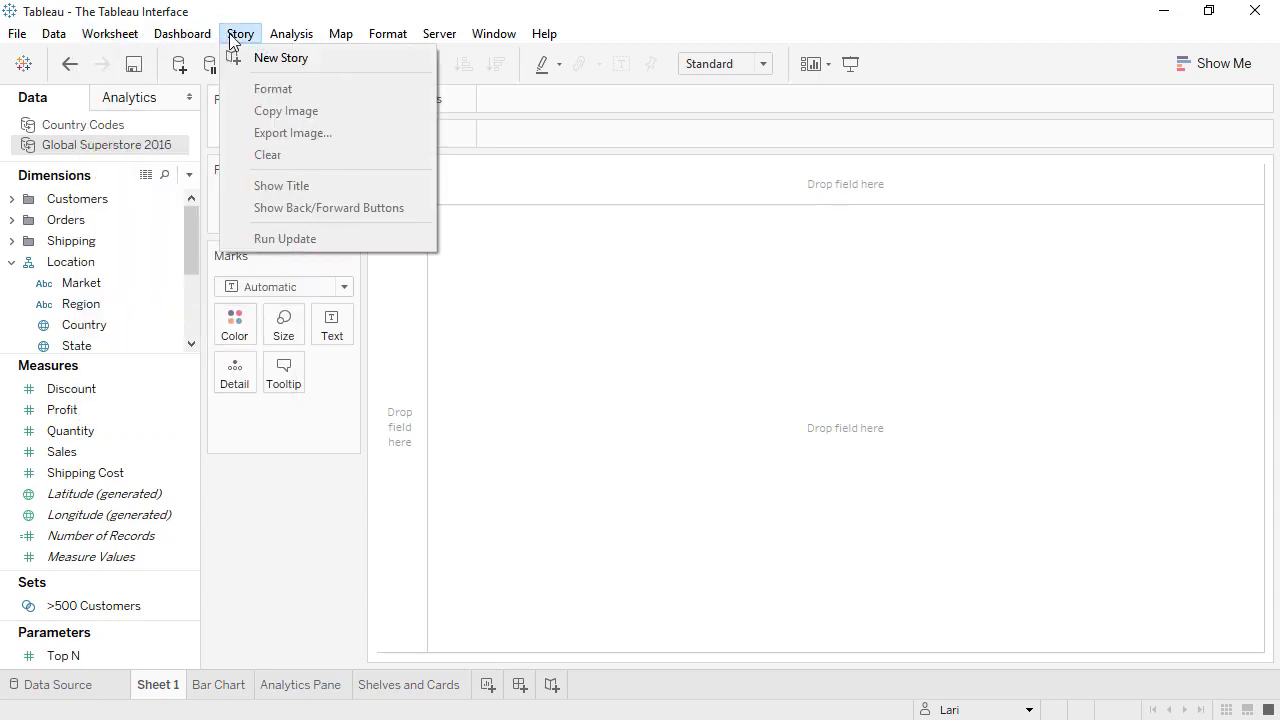
mouse_move(281, 44)
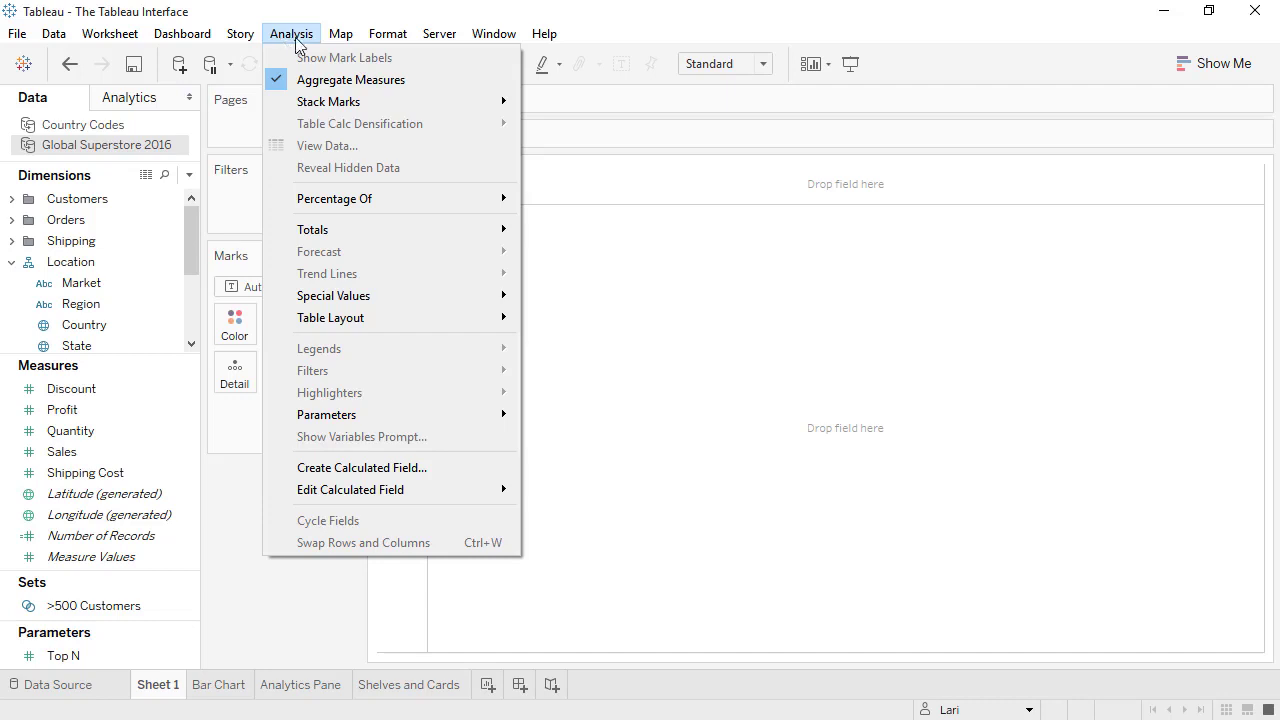
click(379, 45)
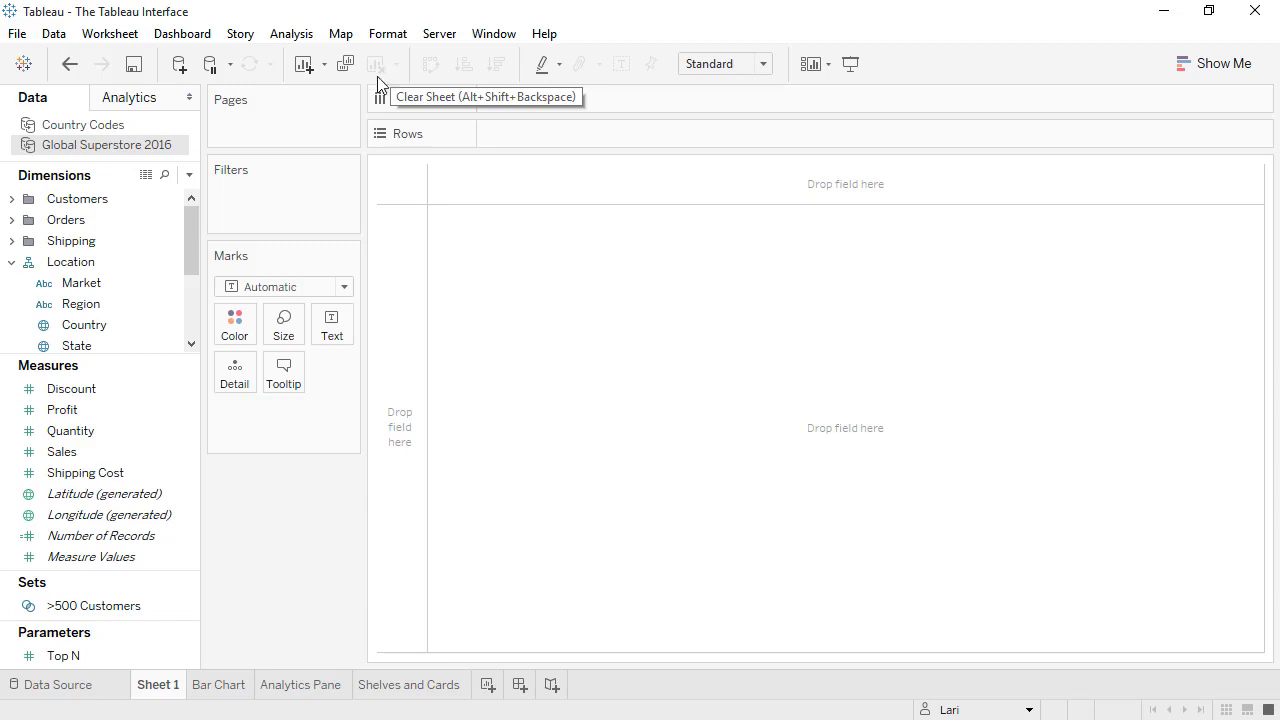
Open the Bar Chart sheet and check which parts of the sheet can be cleared individually
click(219, 685)
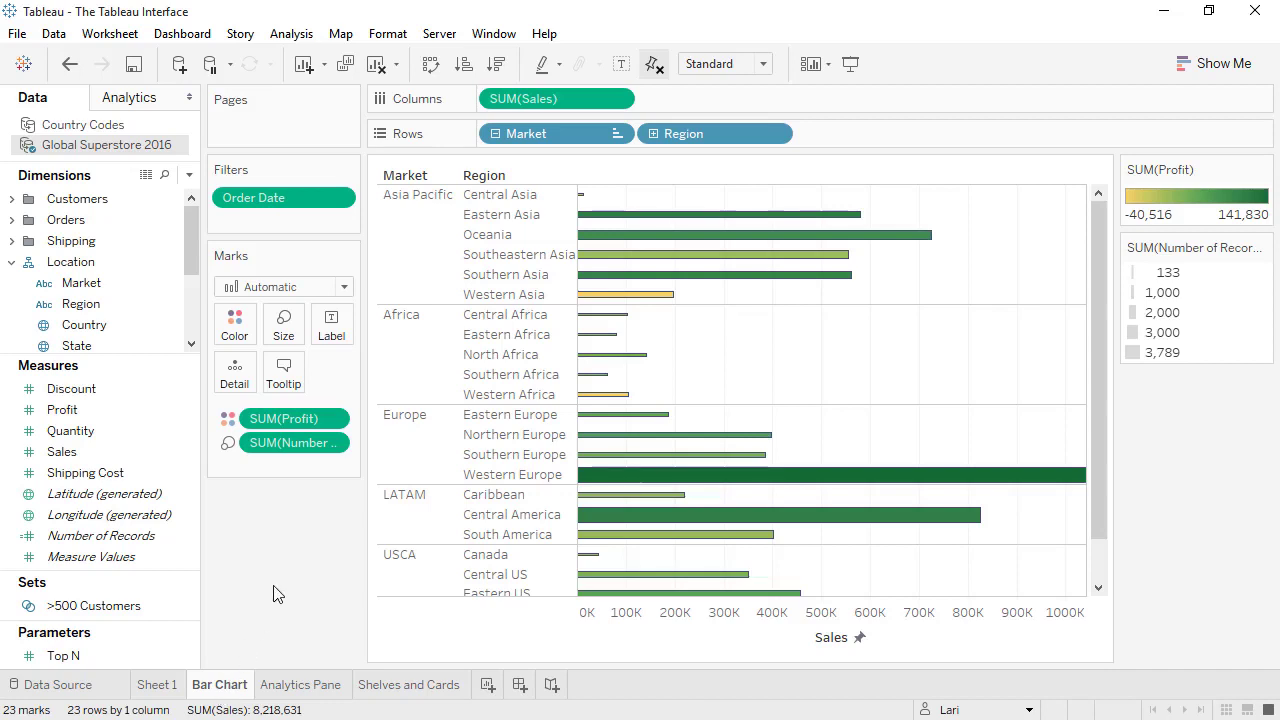
click(397, 72)
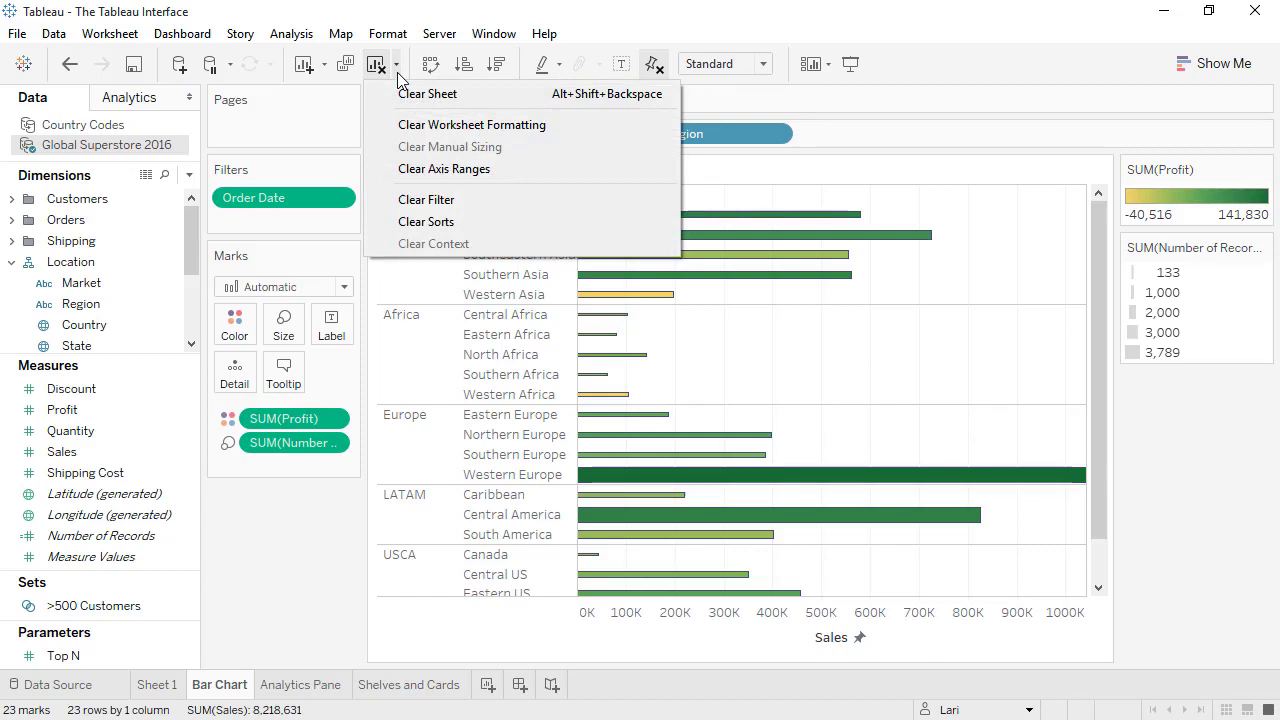
click(397, 72)
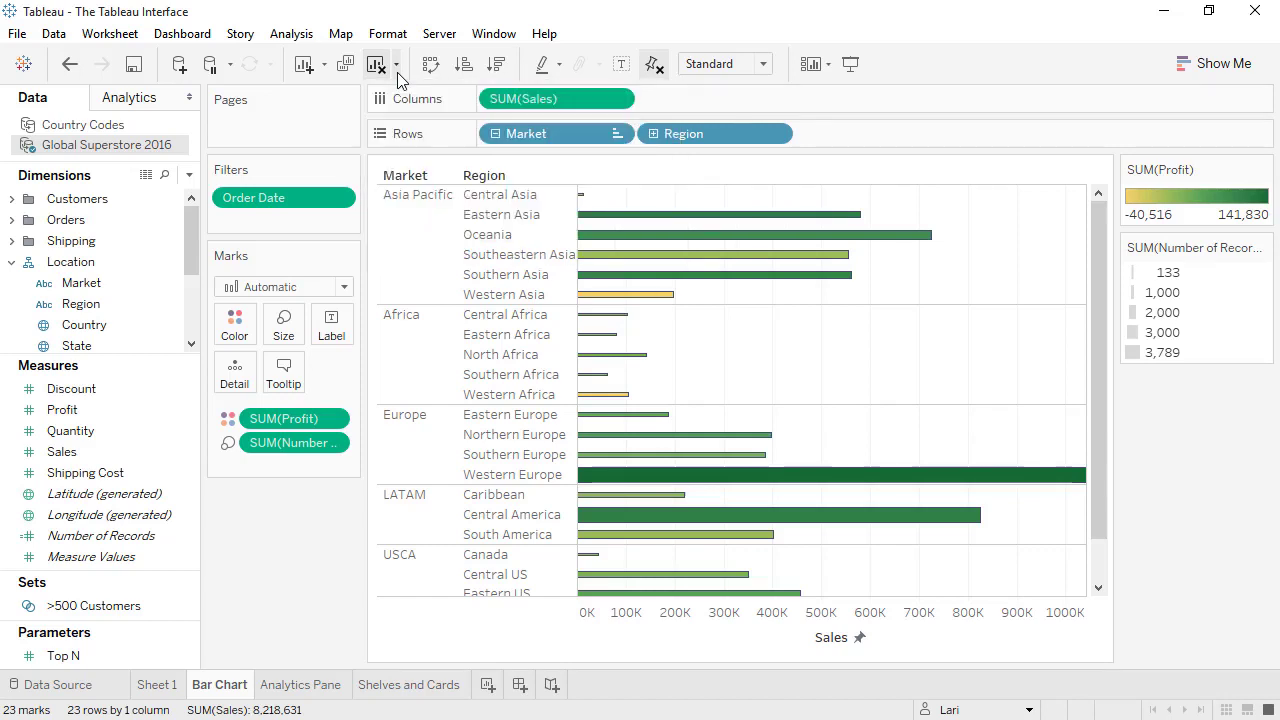
View the start page with its data connections and sample workbooks, and return to the Bar Chart sheet
click(23, 66)
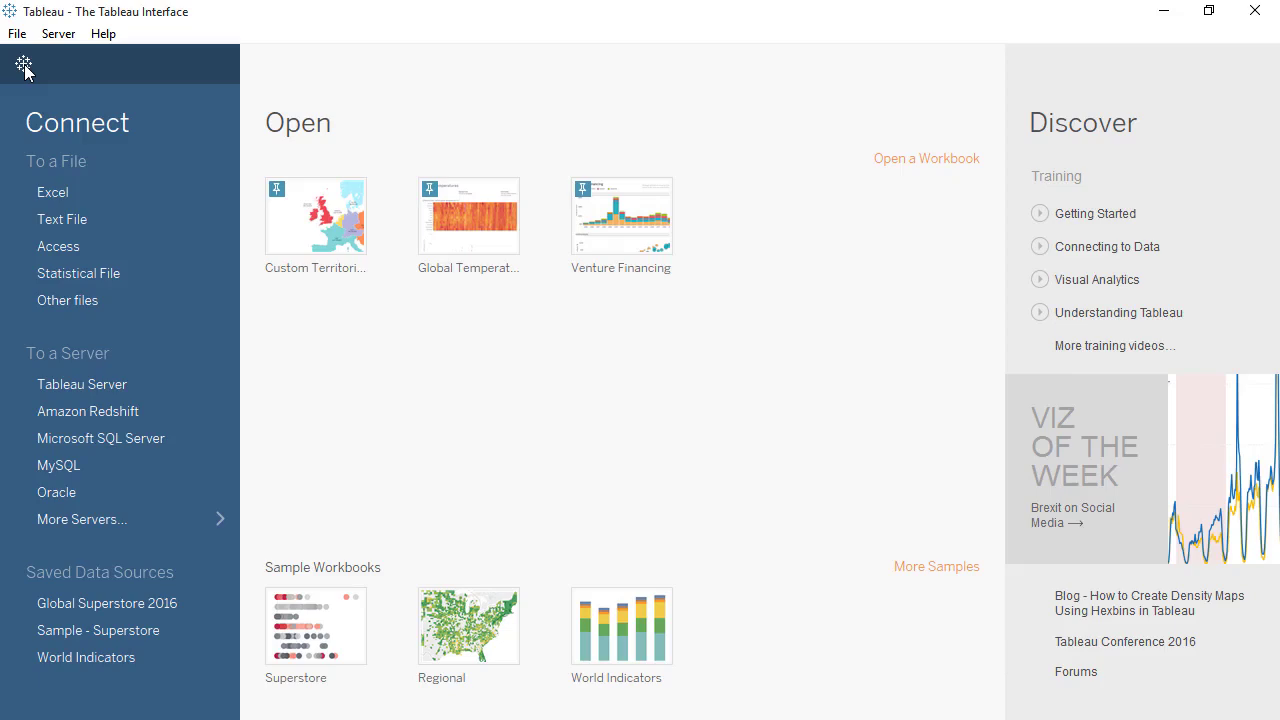
click(23, 66)
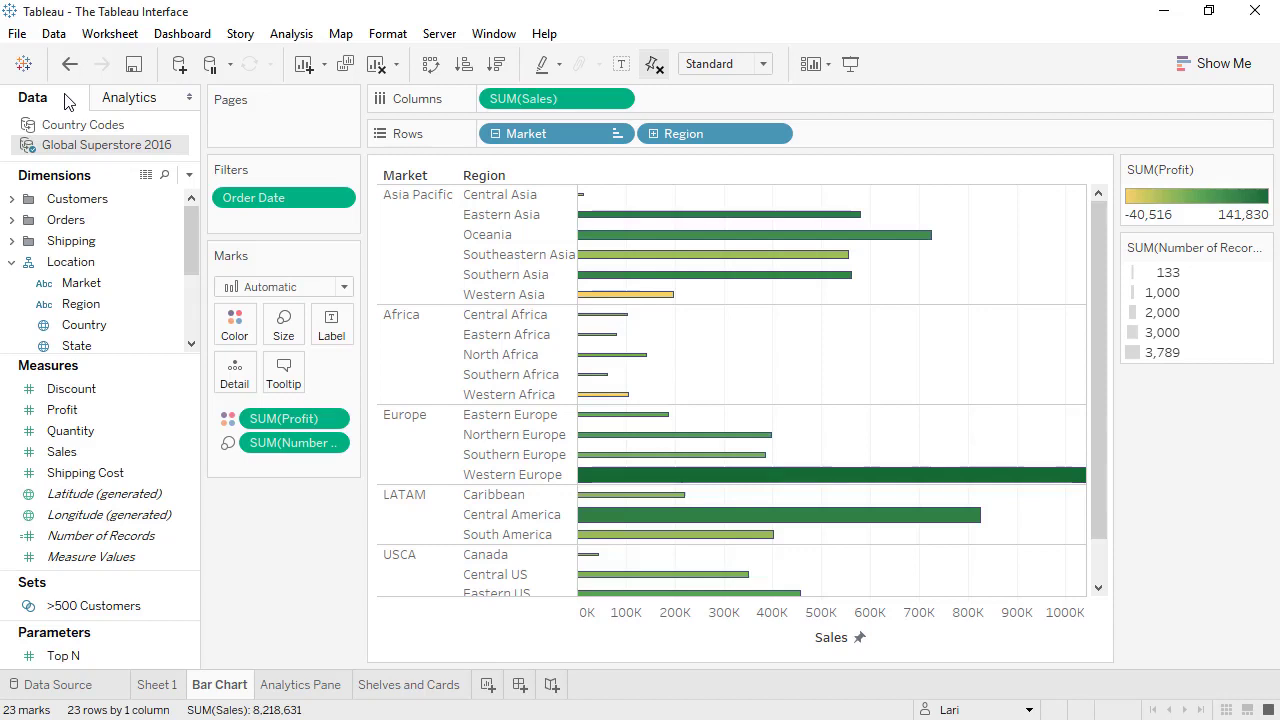
Look at the fields of the Country Codes data source and switch back to Global Superstore 2016
click(68, 126)
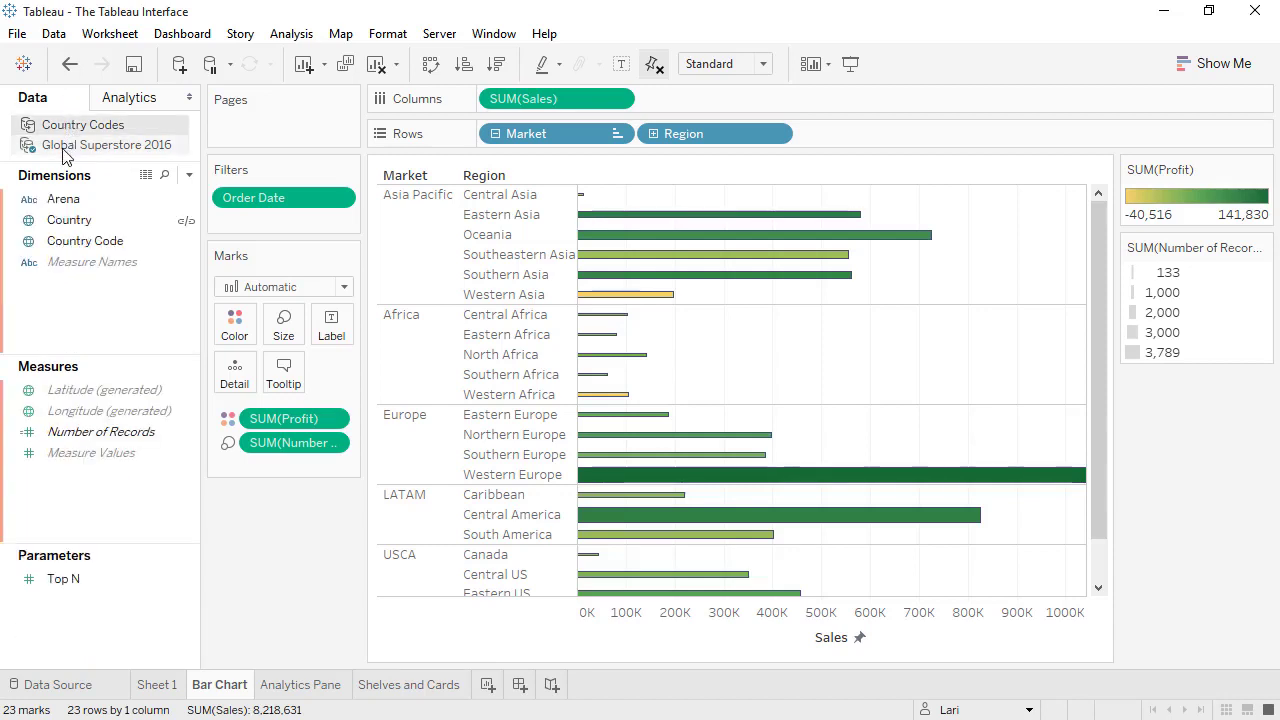
click(66, 150)
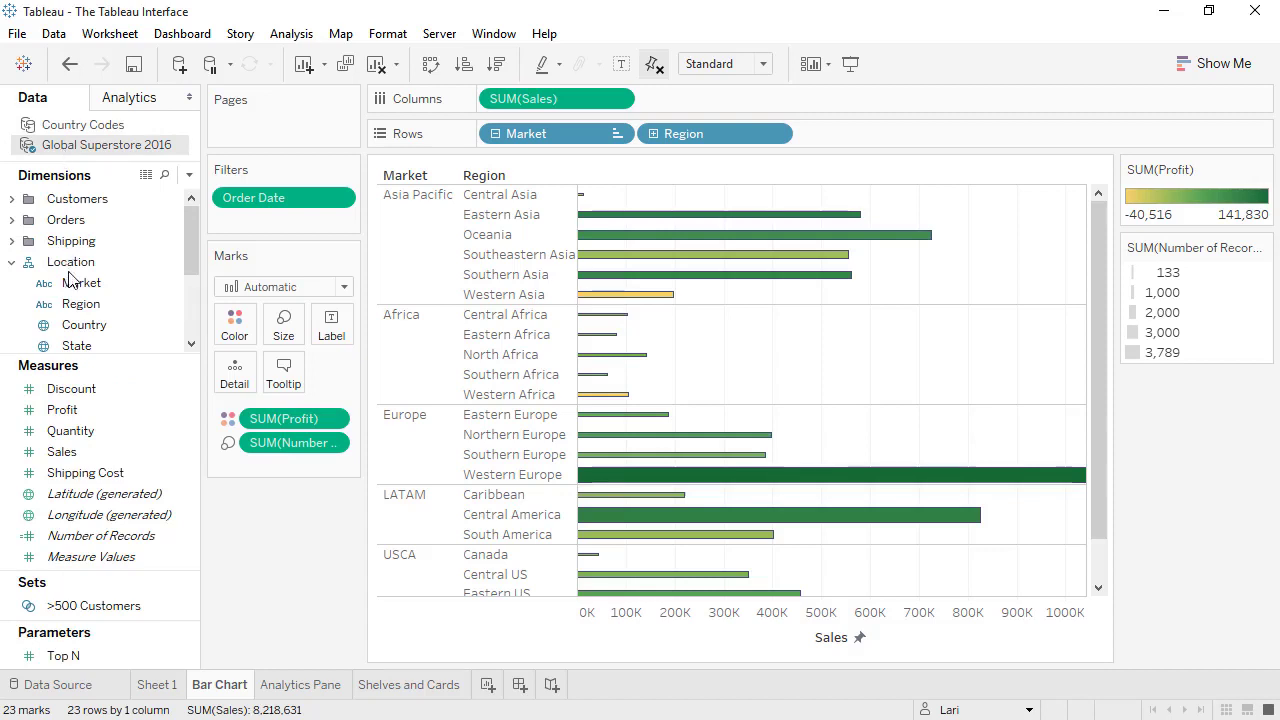
click(95, 556)
View the worksheet's font formatting settings and close them, and collapse and restore the Data pane
click(388, 34)
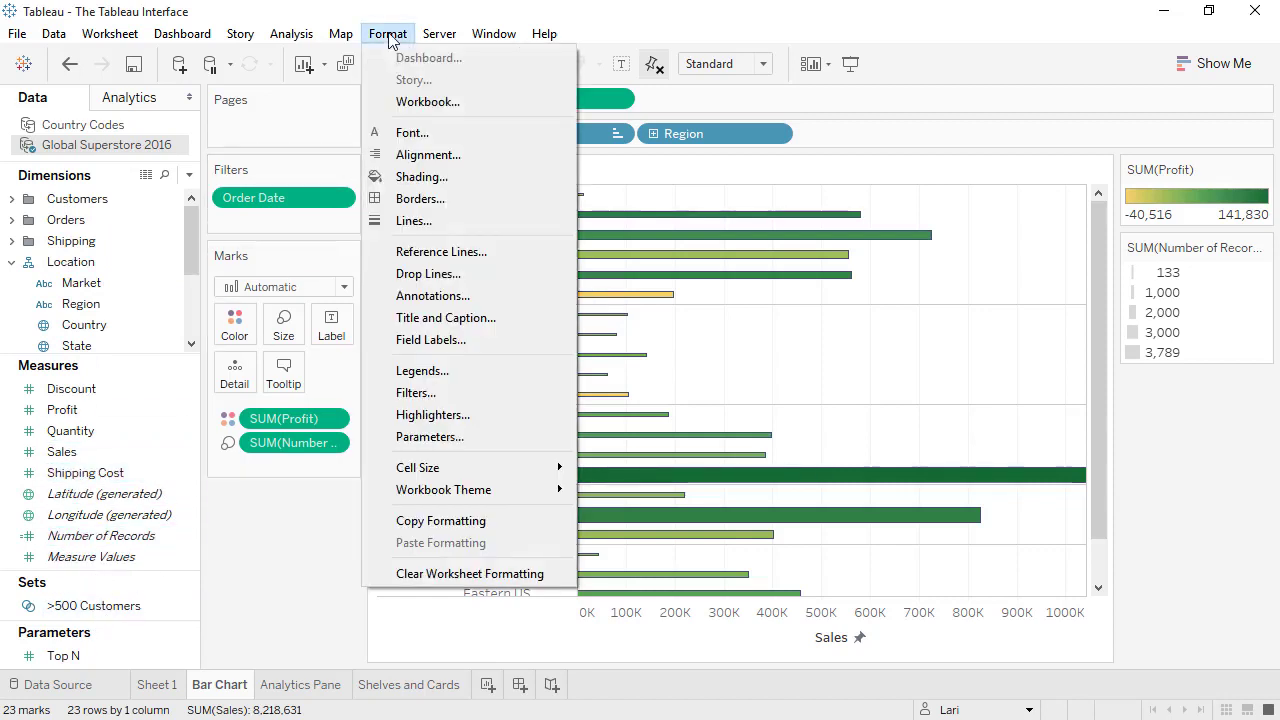
click(398, 133)
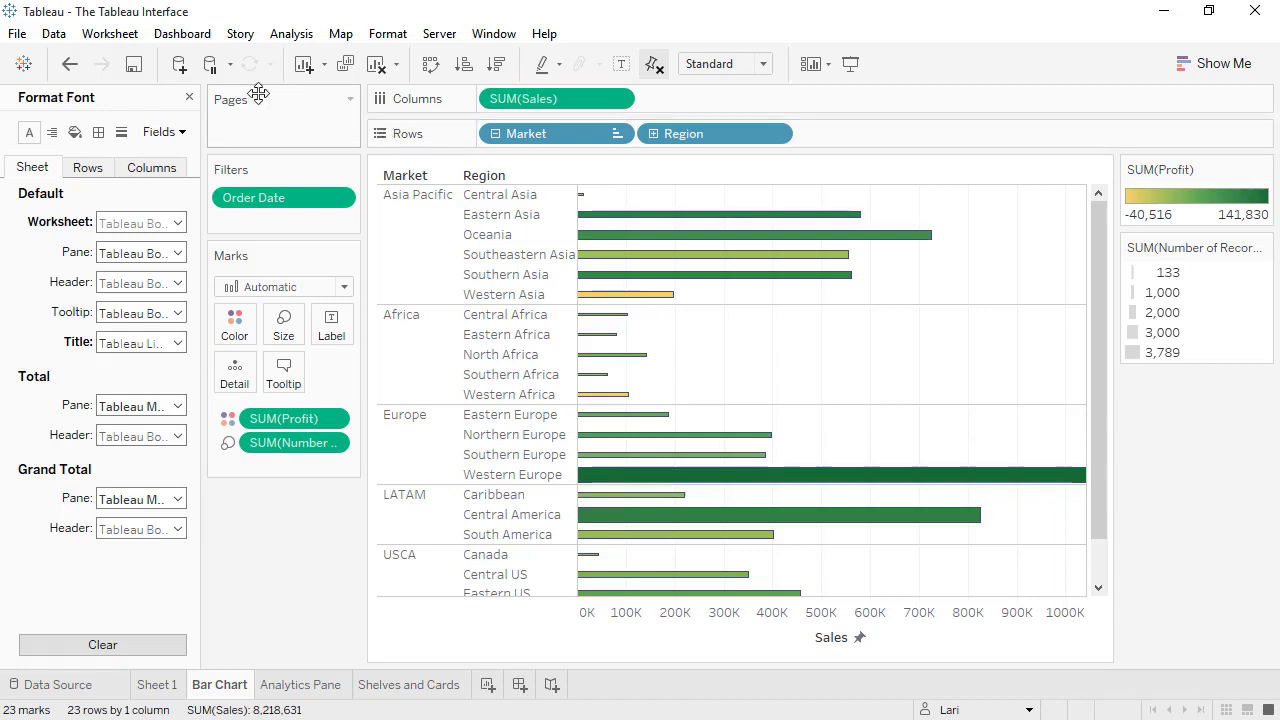
click(190, 99)
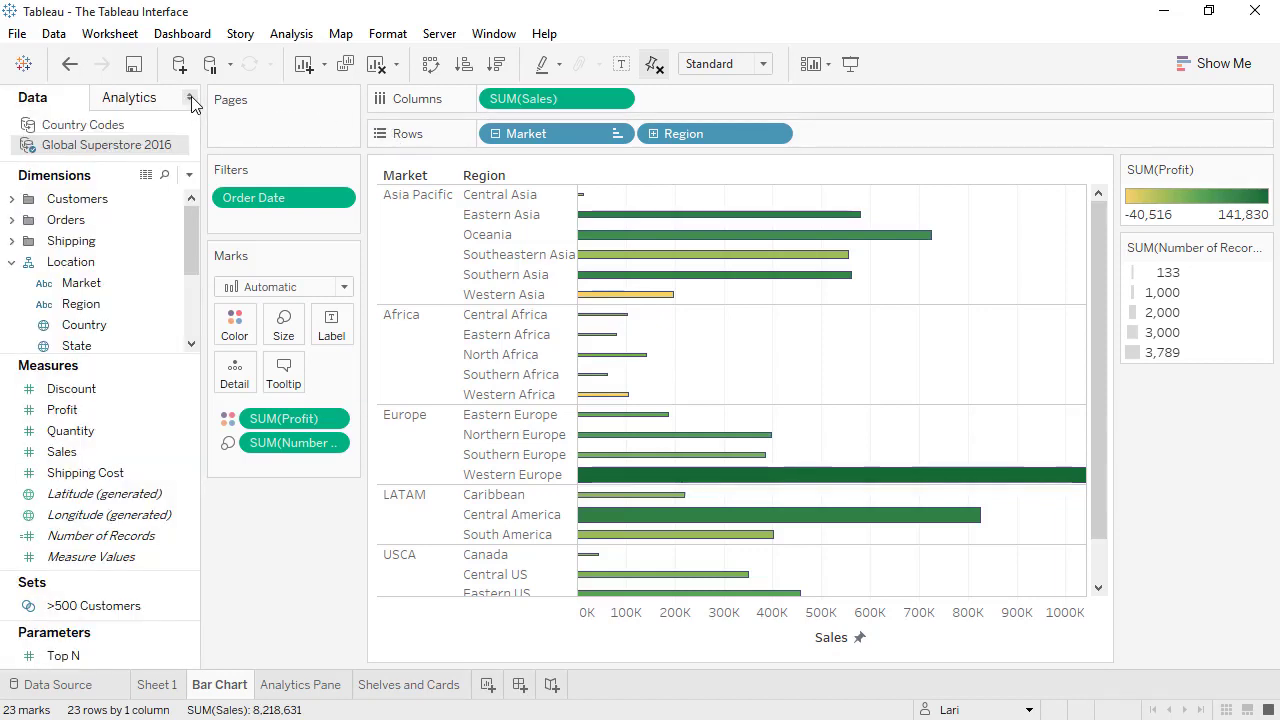
click(190, 99)
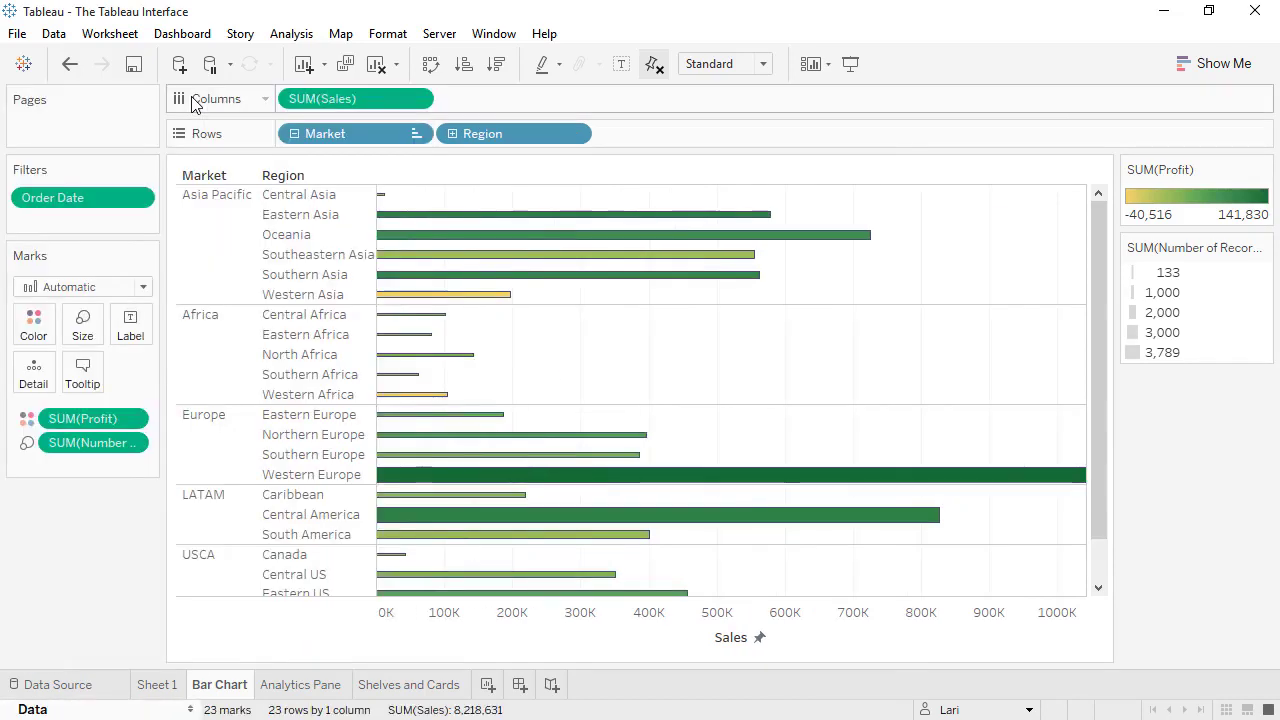
click(190, 710)
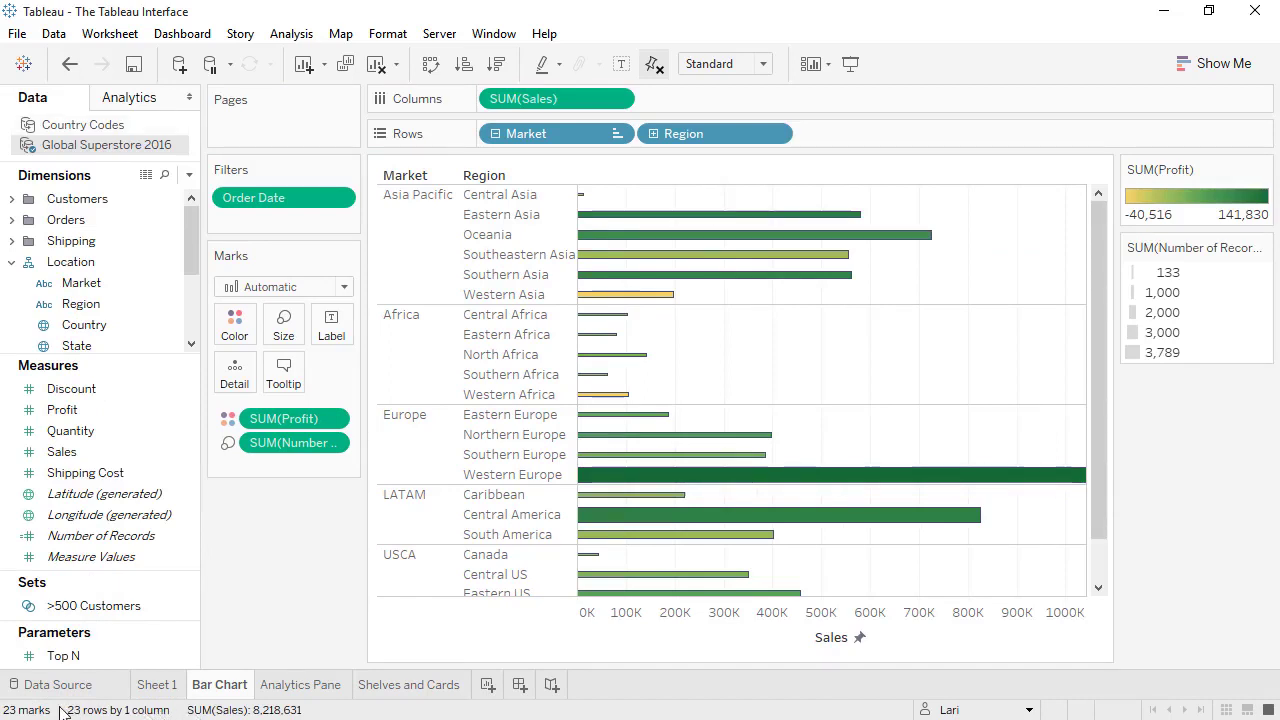
Add a forecast to the Sales and Profit line charts on the Analytics Pane sheet
click(281, 692)
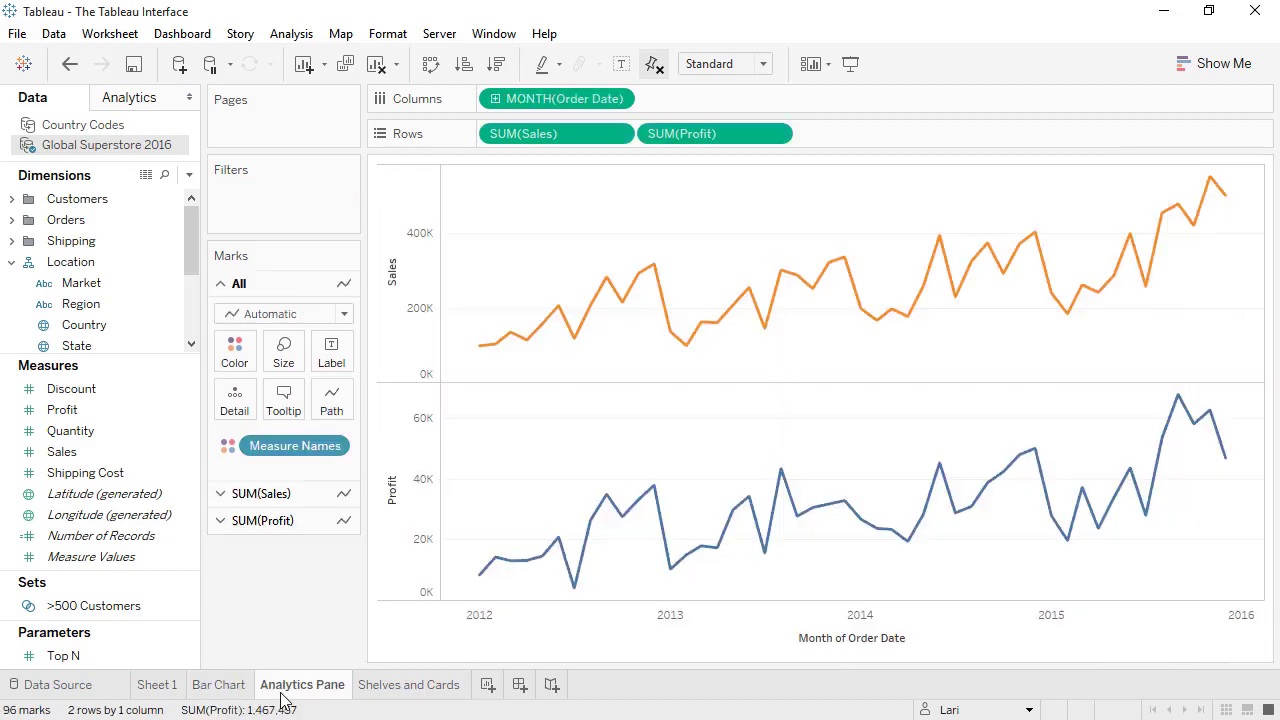
click(141, 105)
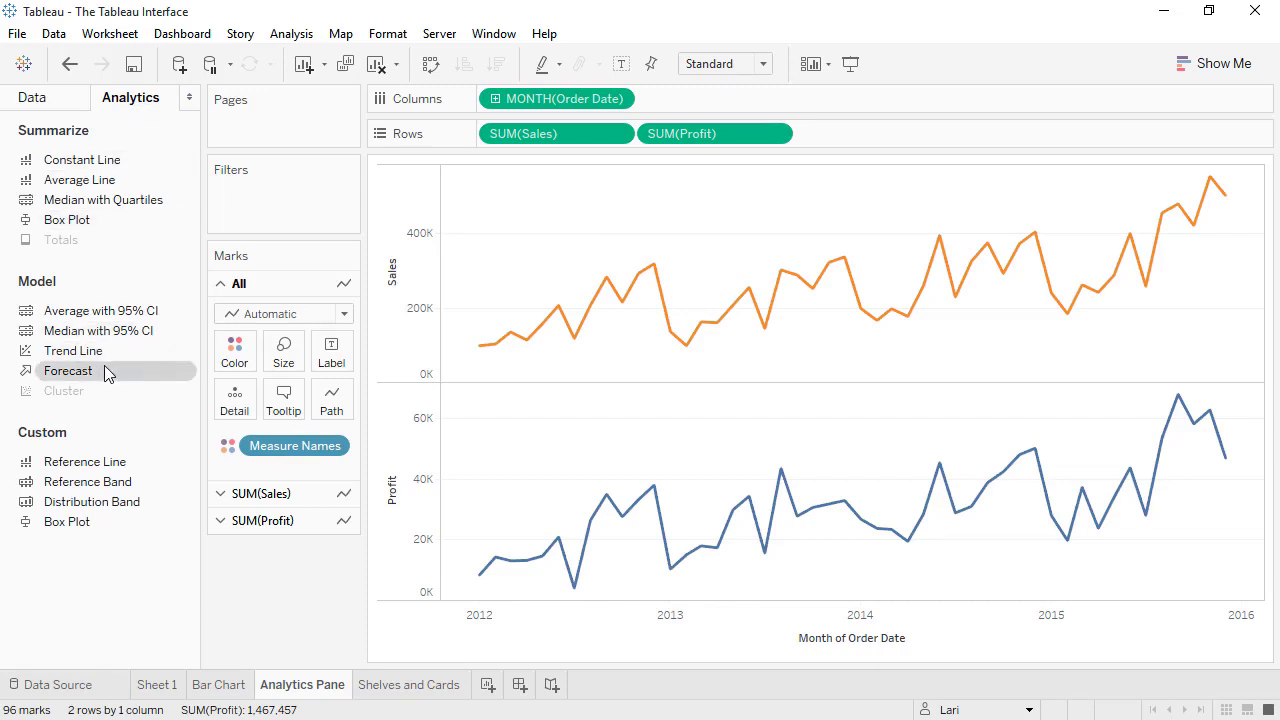
drag(108, 373, 538, 198)
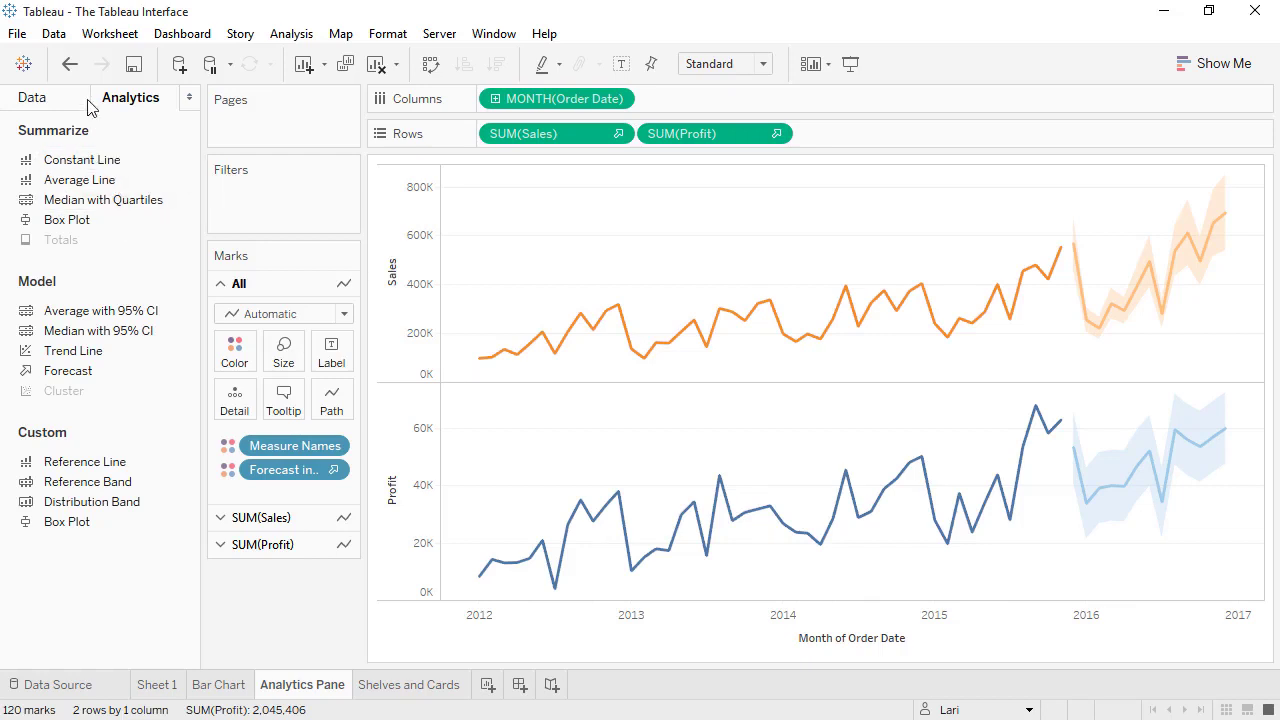
Undo the forecast and add a trend line to the Sales chart only
click(70, 63)
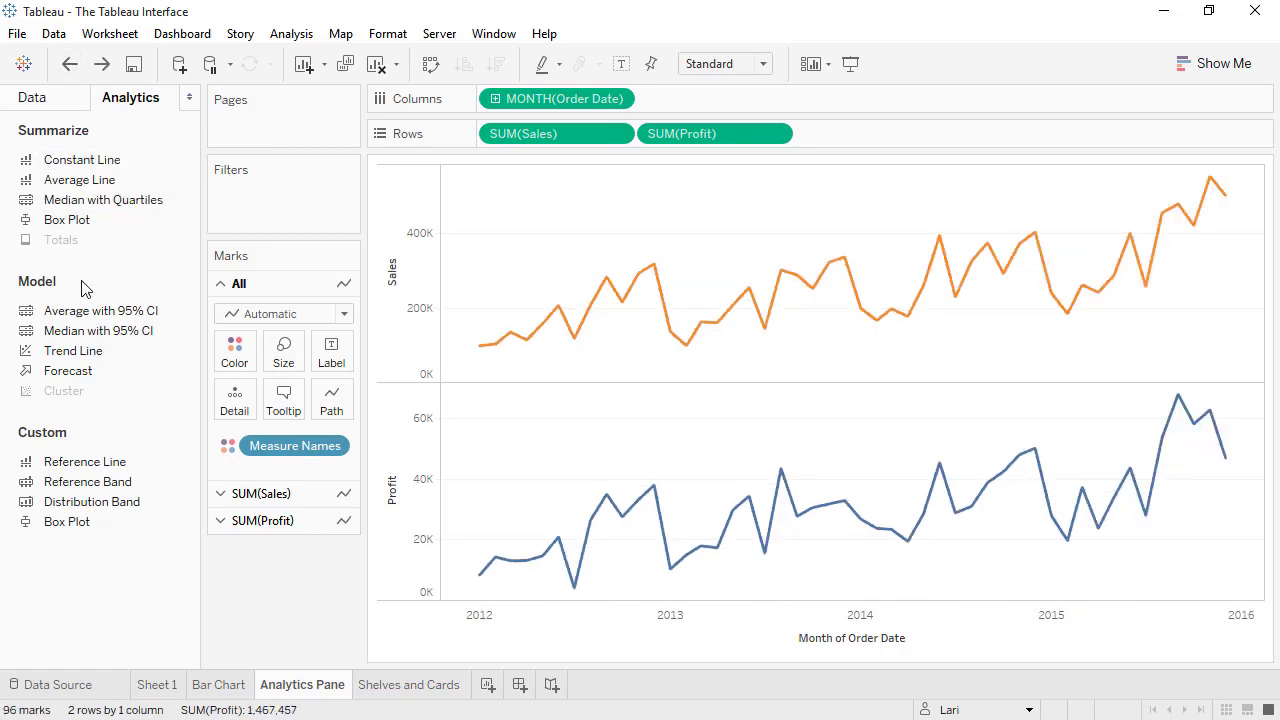
drag(88, 355, 731, 258)
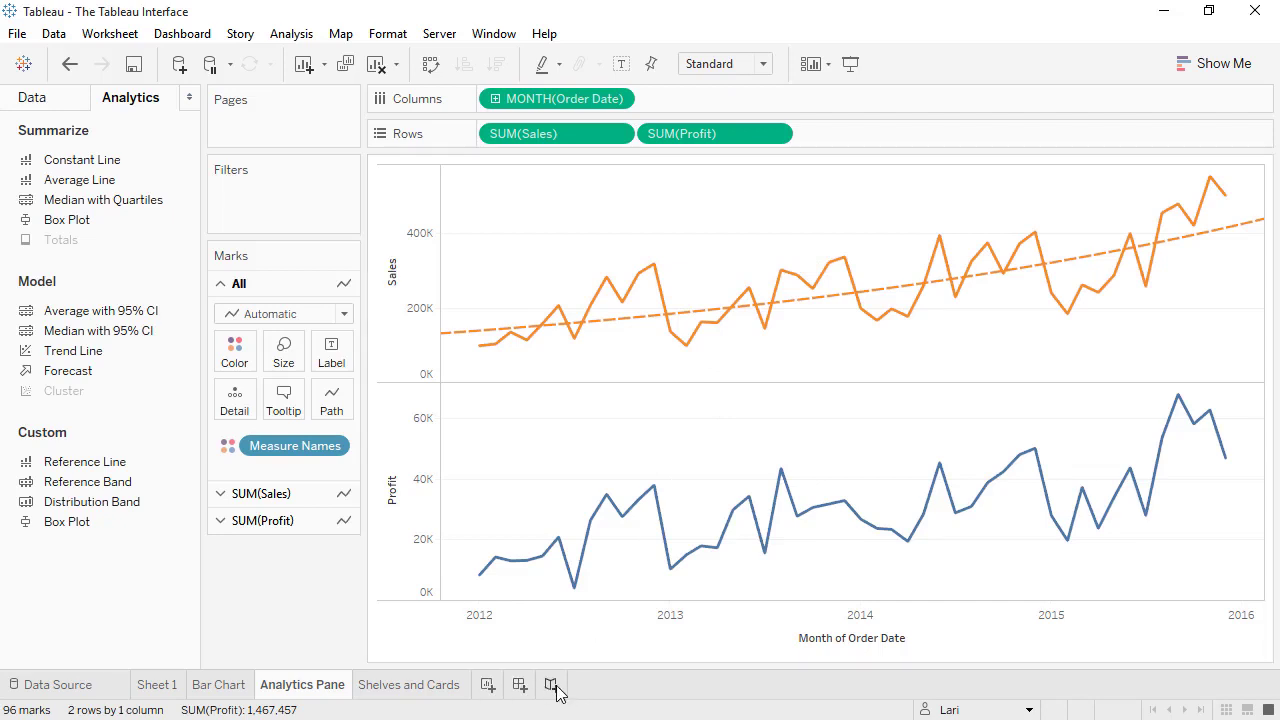
Create a new dashboard and rename it Dashboard
click(520, 686)
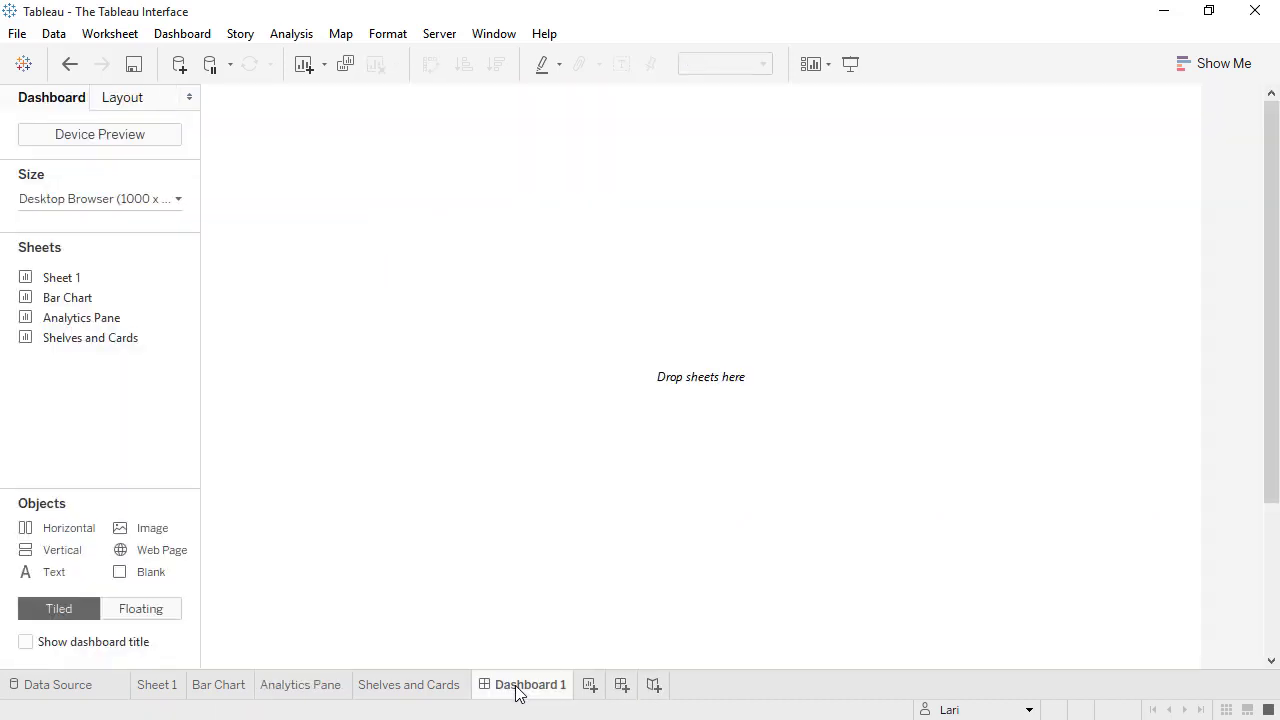
double_click(519, 688)
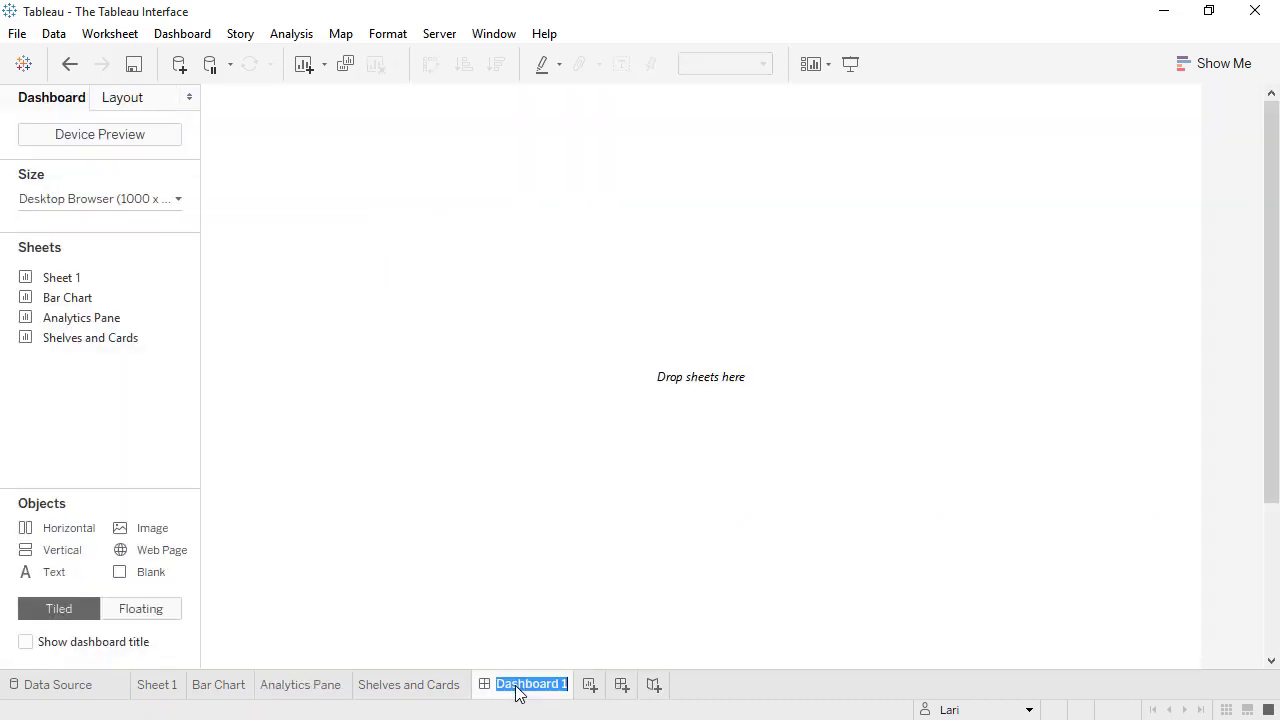
text(Dashboard)
key(Return)
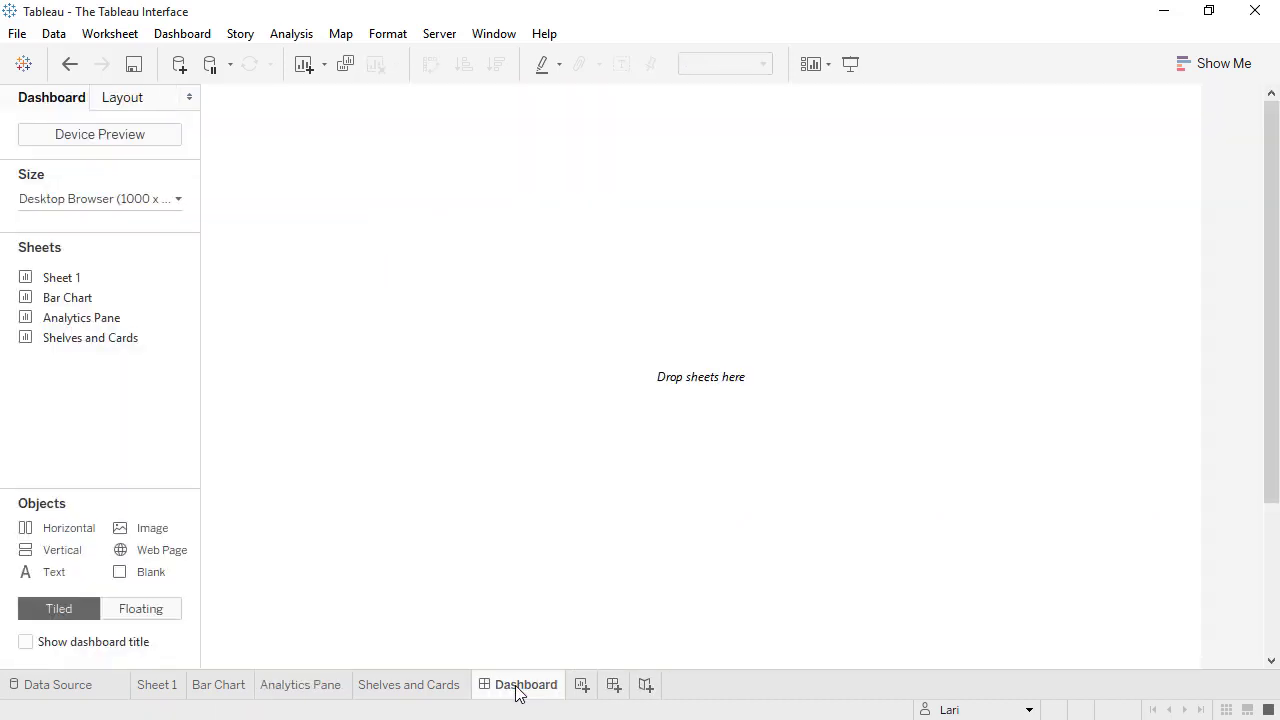
Review the sheet options for Dashboard, and preview the thumbnail grid and filmstrip views before returning to the plain sheet names
right_click(518, 688)
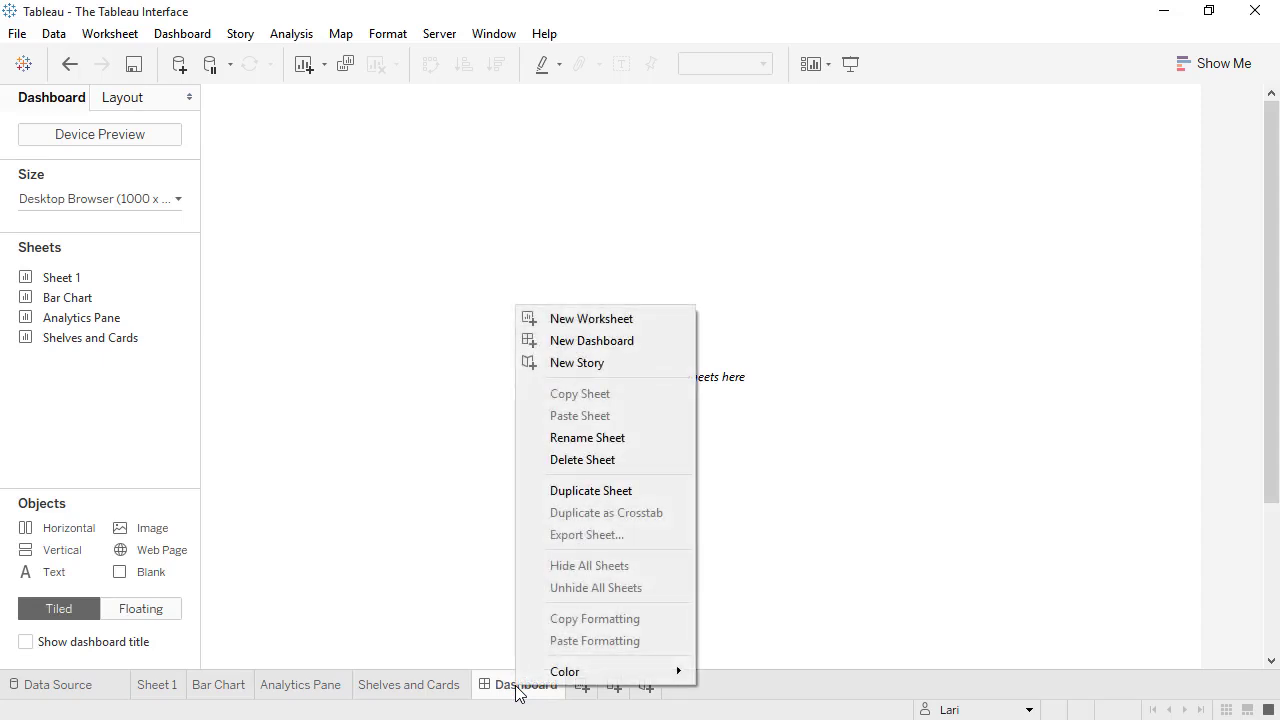
click(512, 710)
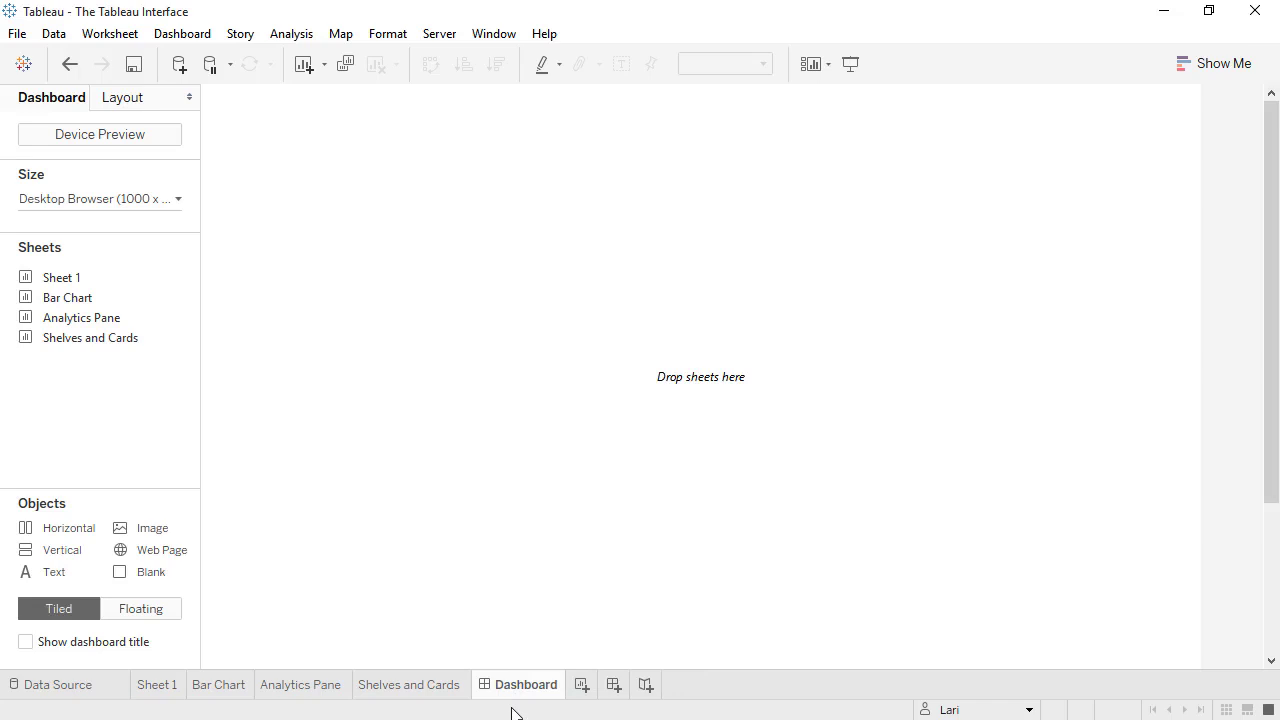
click(1227, 710)
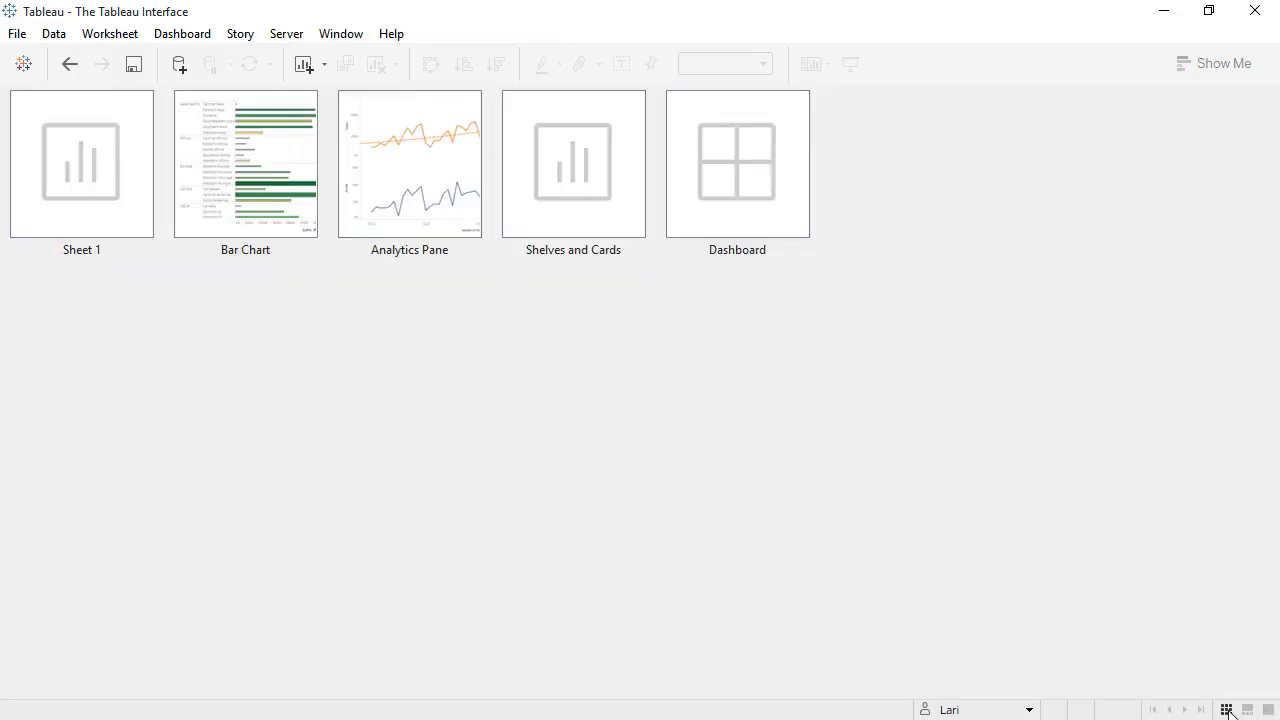
click(1247, 710)
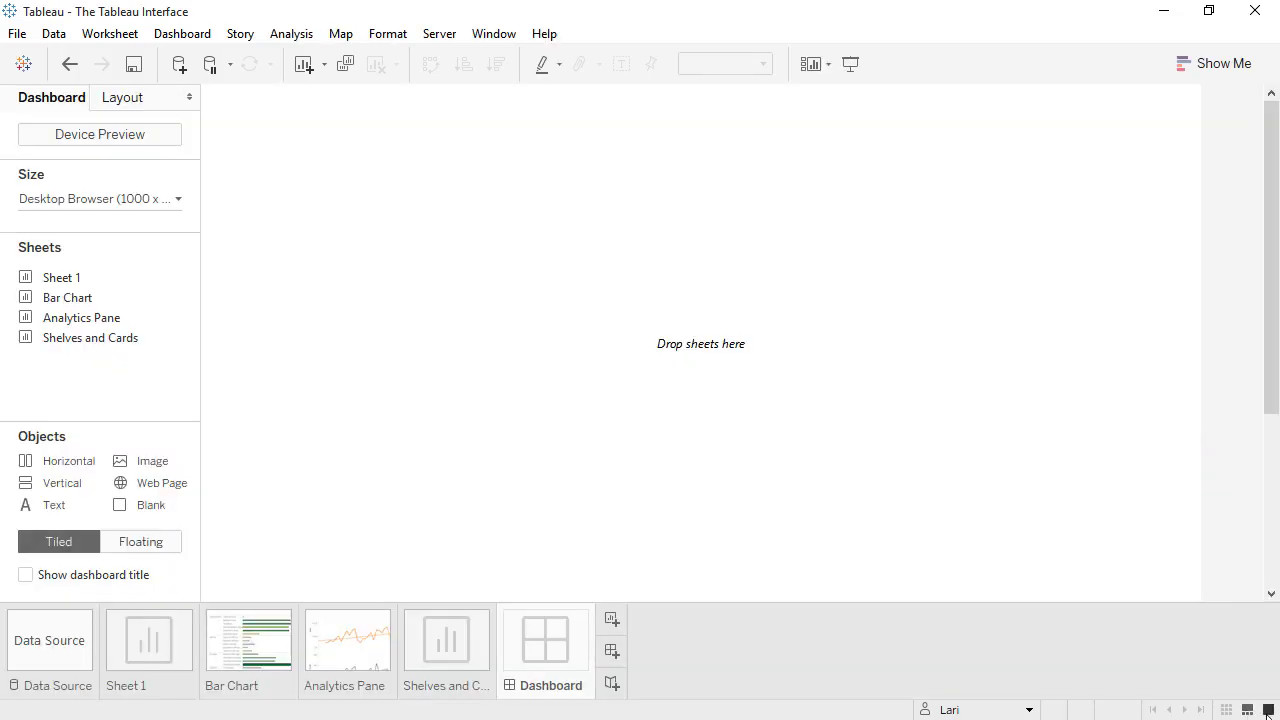
click(1268, 710)
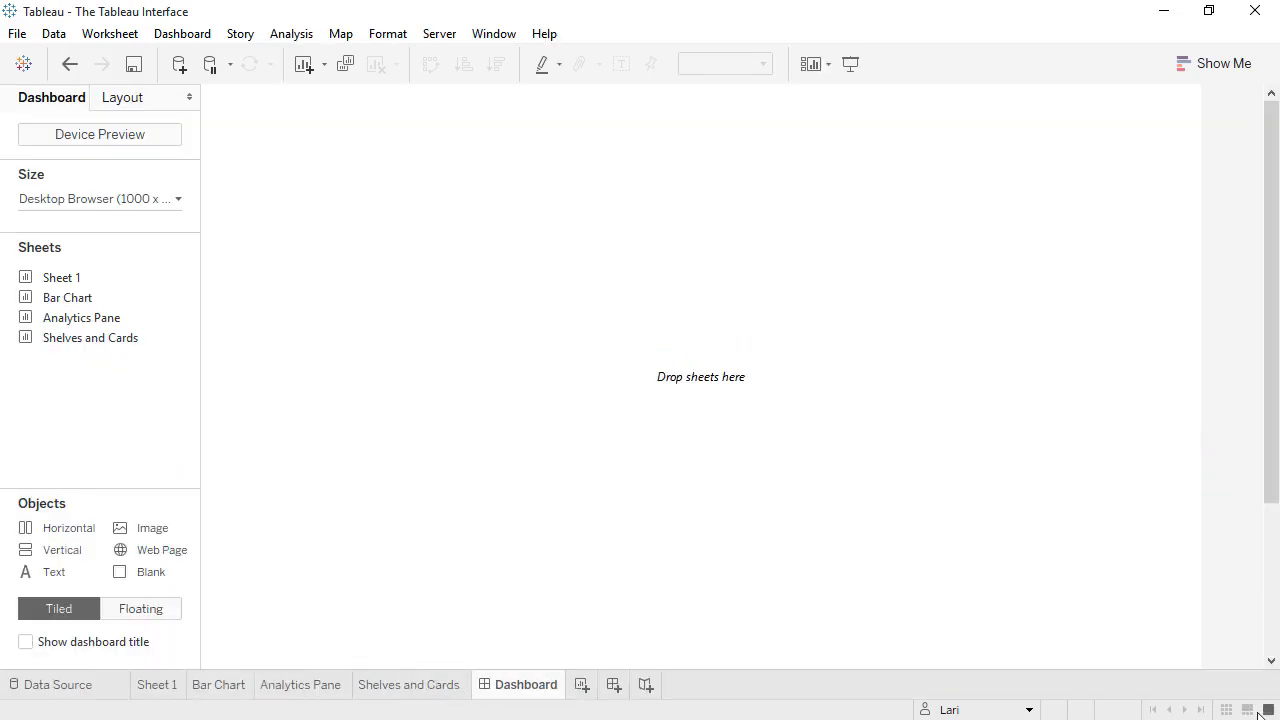
On the Shelves and Cards sheet, build a bar chart with Market on Rows and Sales on Columns
click(410, 685)
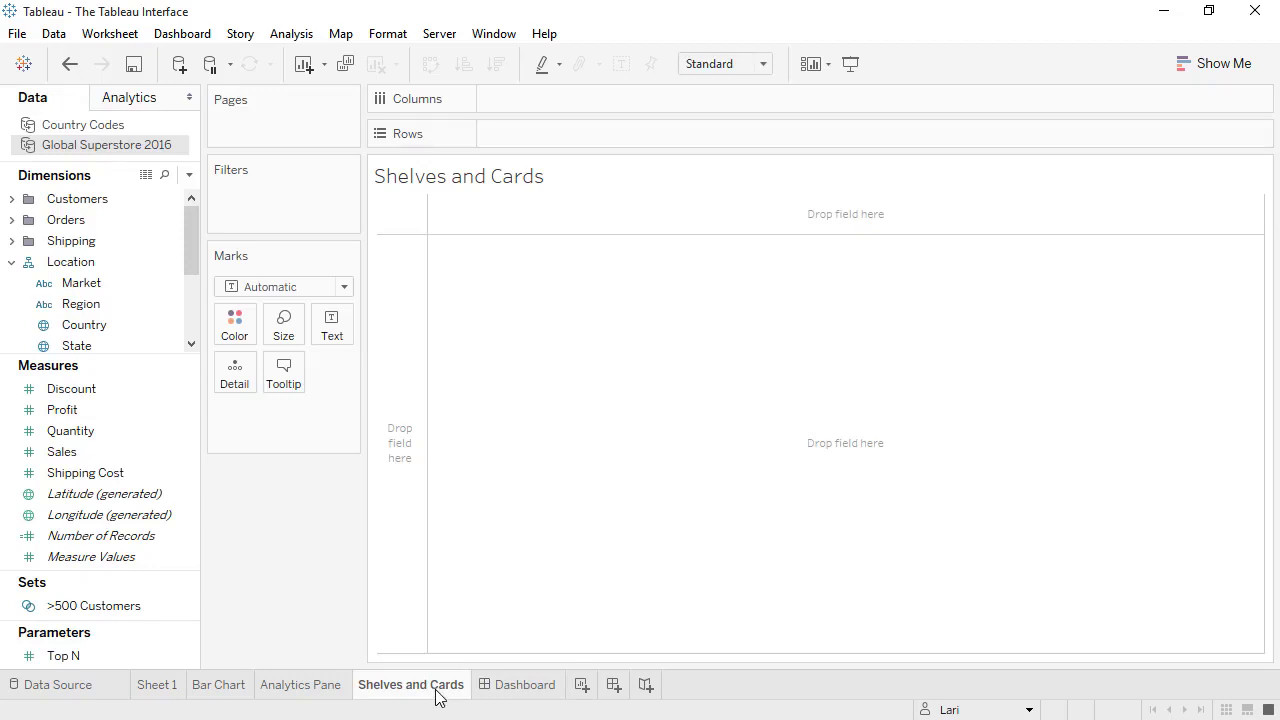
click(145, 287)
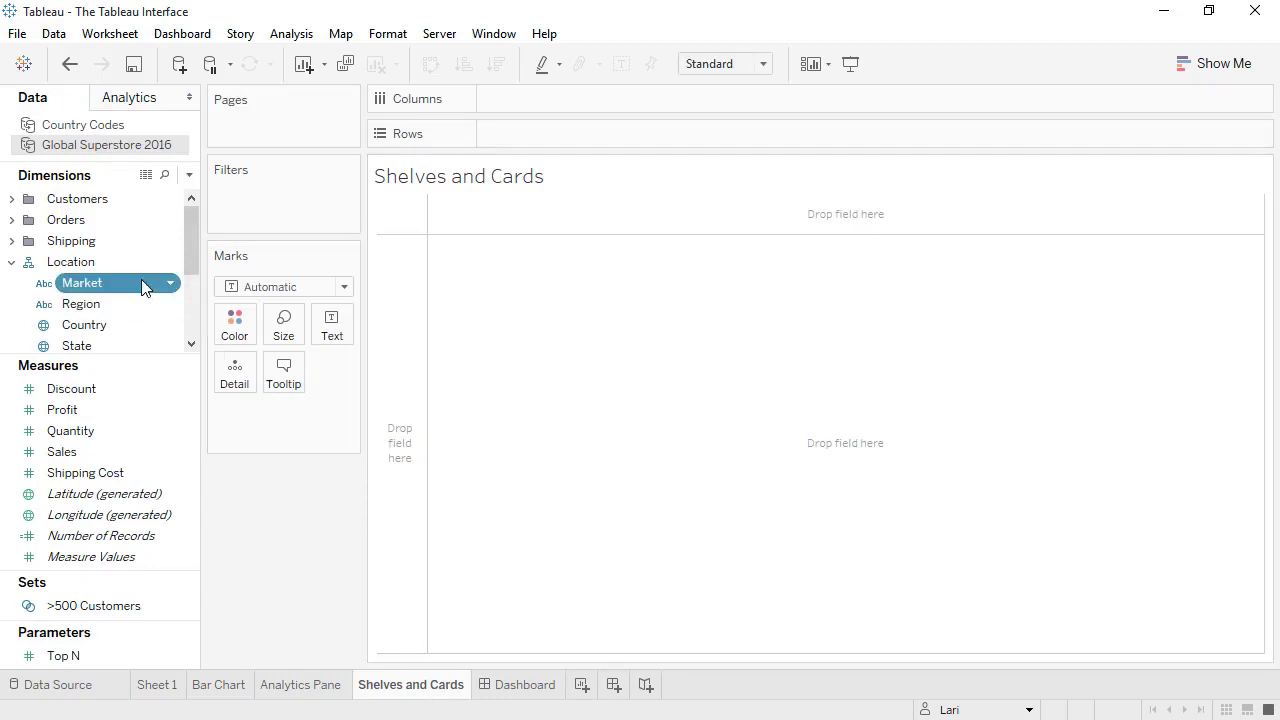
drag(145, 287, 399, 318)
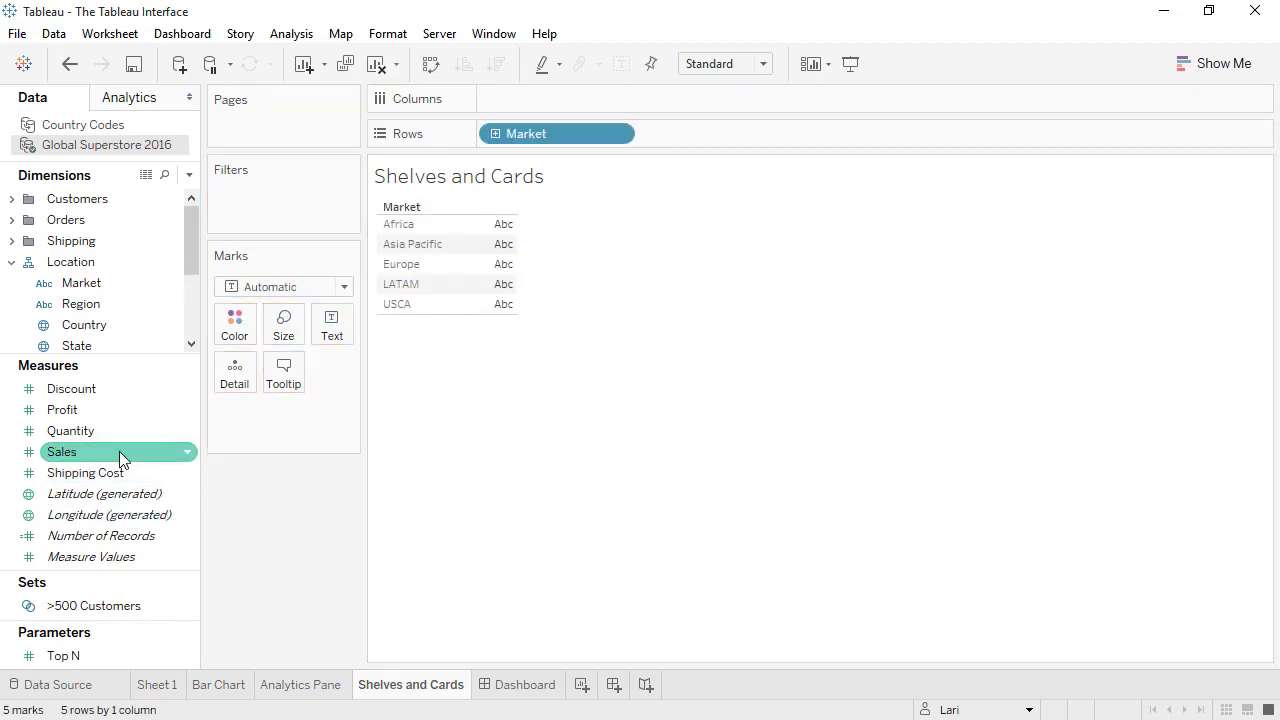
drag(119, 451, 565, 98)
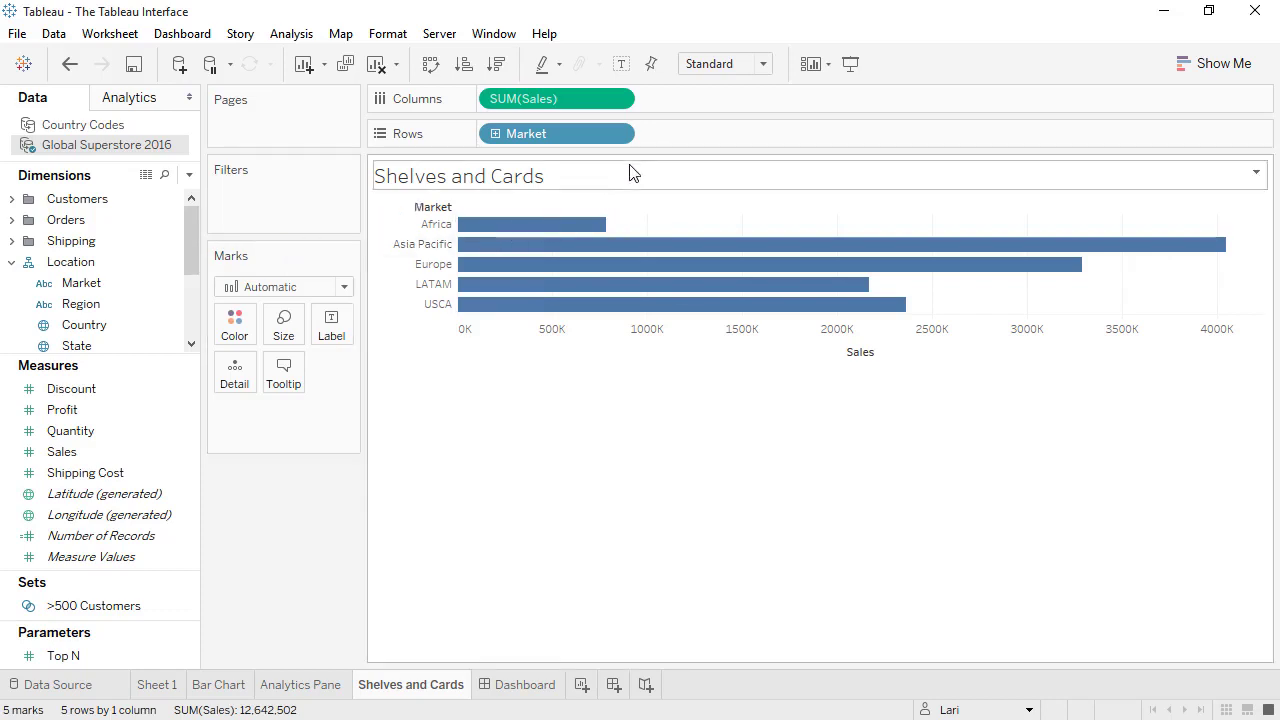
Add the Region field to Rows after Market
text(region)
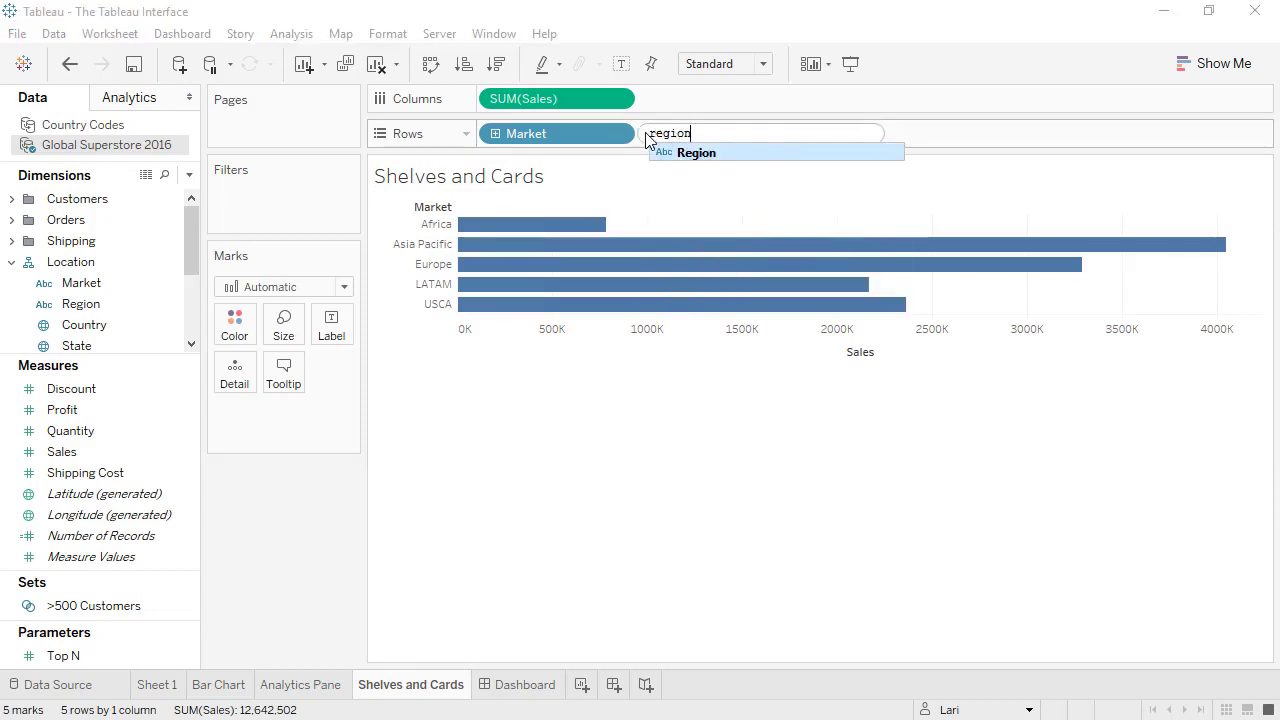
key(Return)
key(Return)
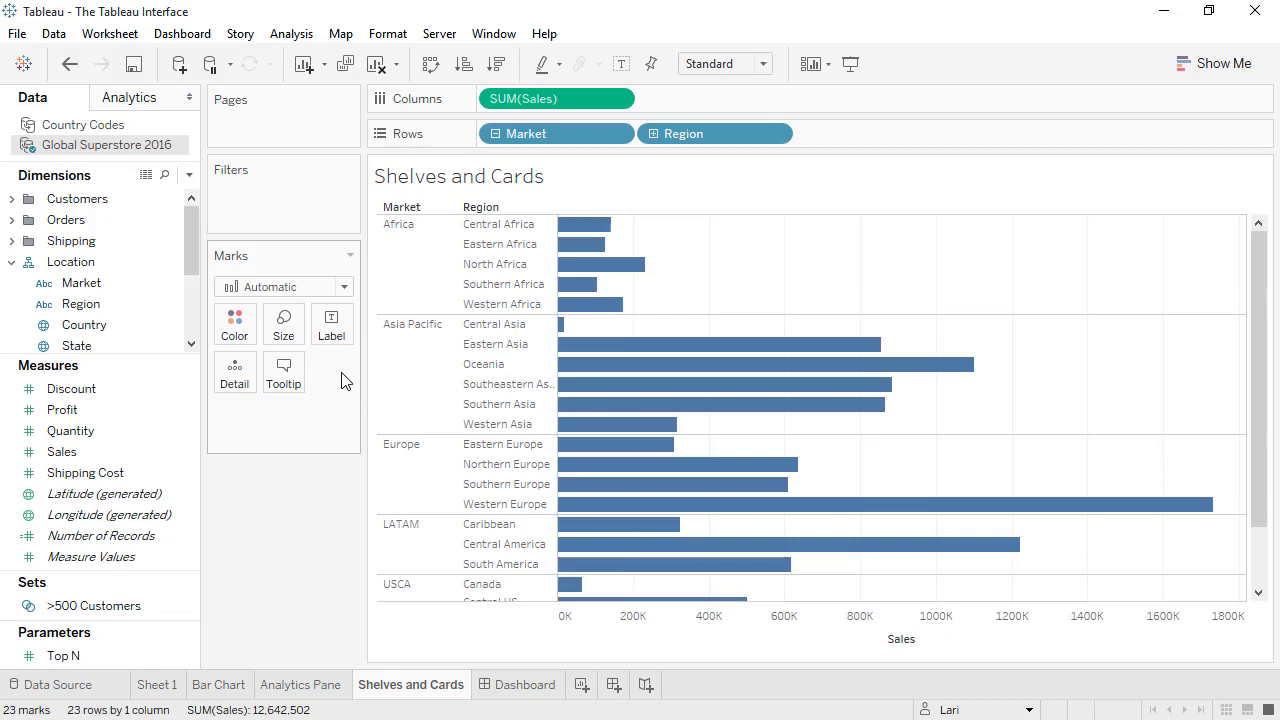
Color the bars by Profit and open the Profit color palette settings for review, leaving them as they are
drag(147, 412, 233, 327)
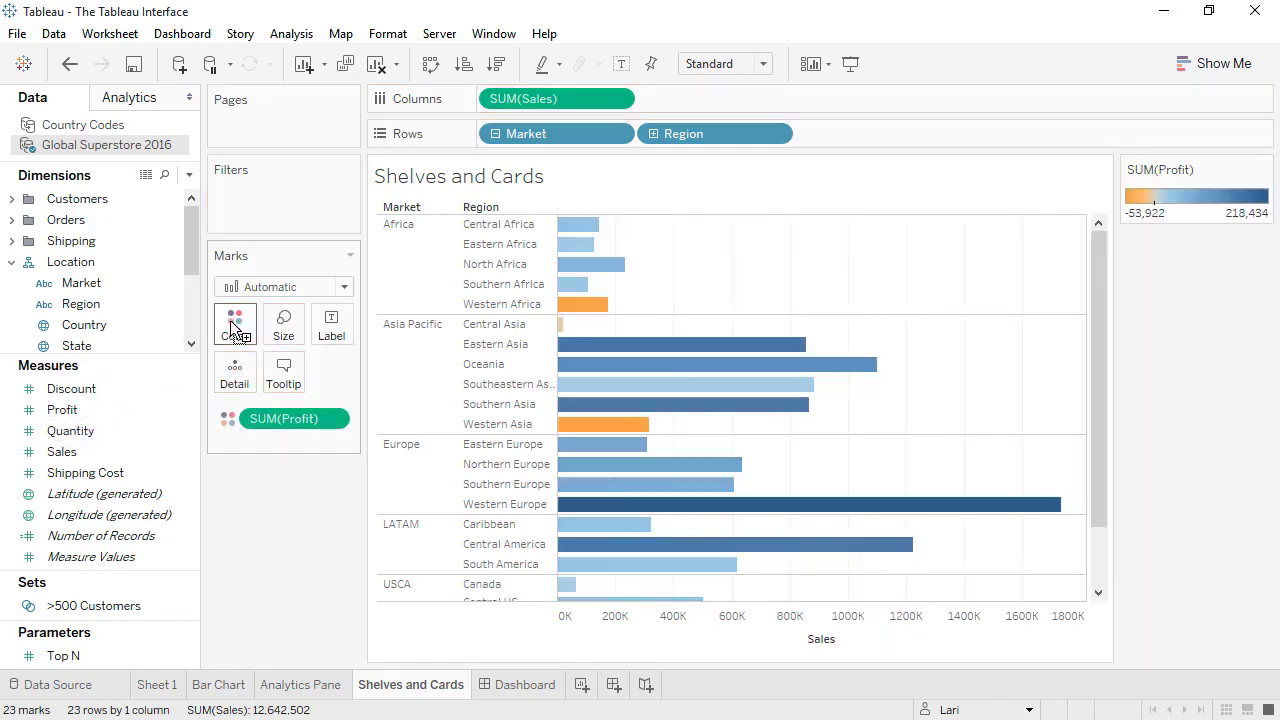
click(233, 327)
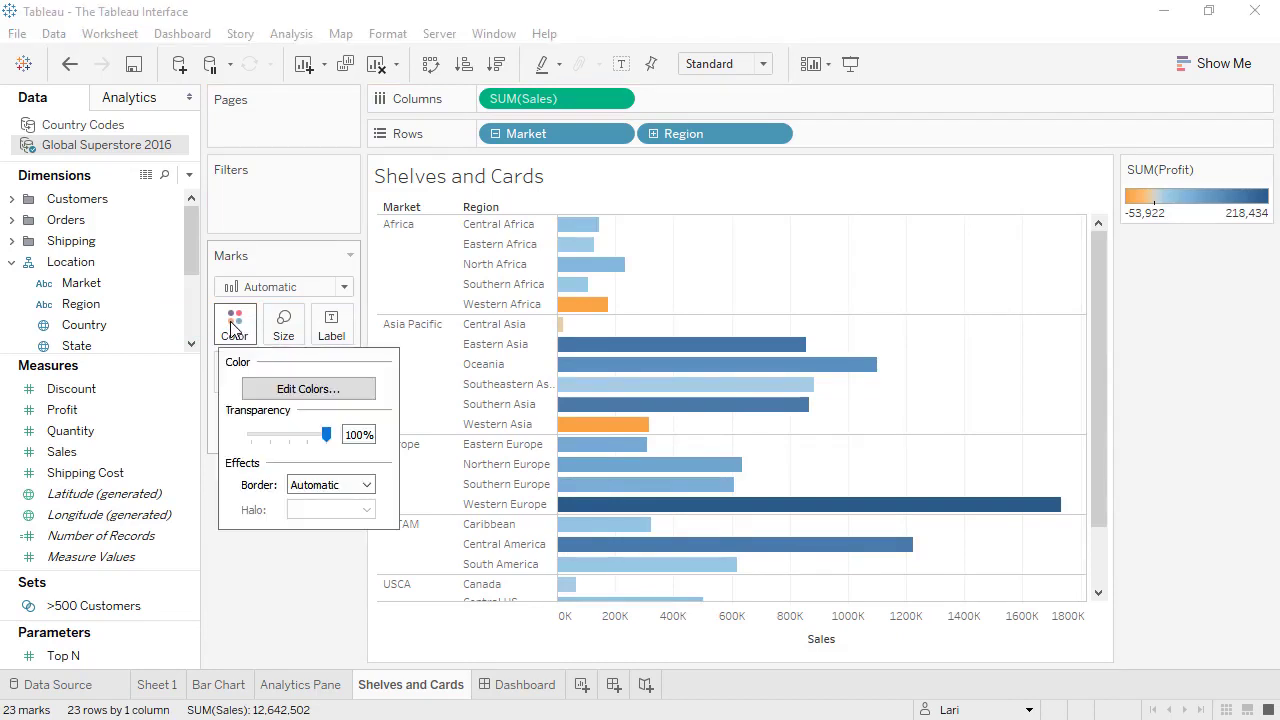
click(281, 391)
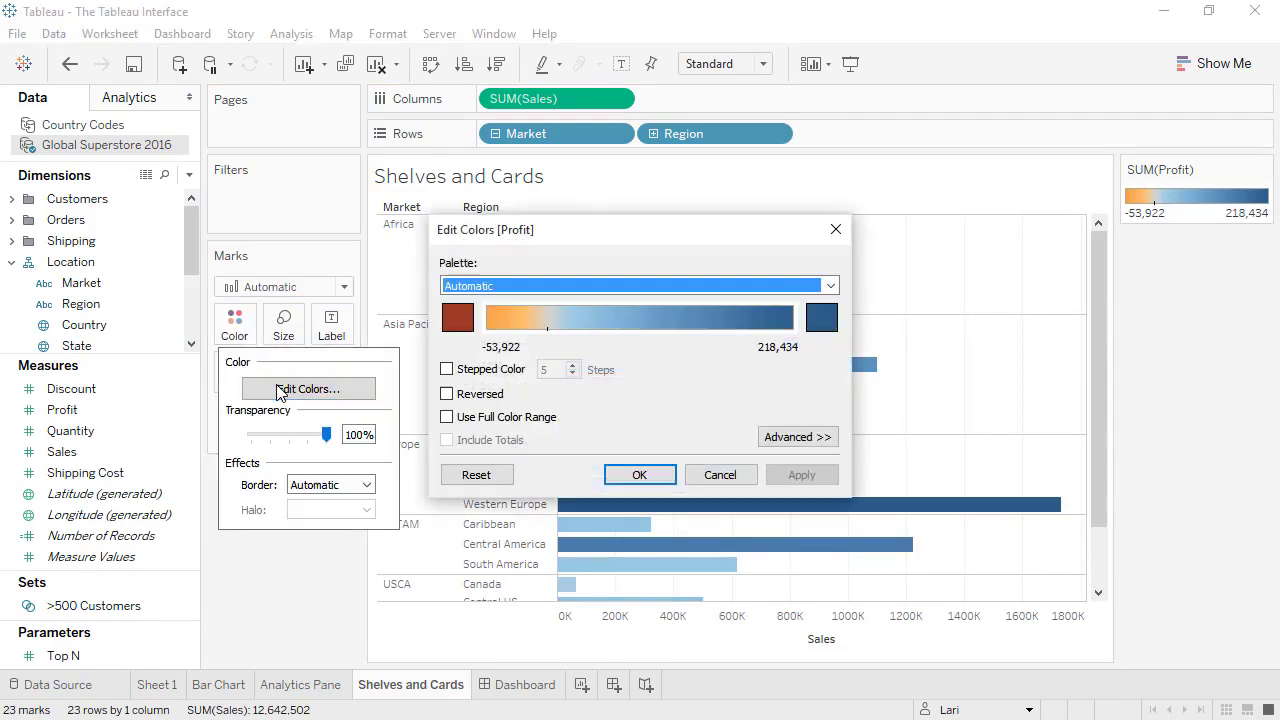
click(833, 231)
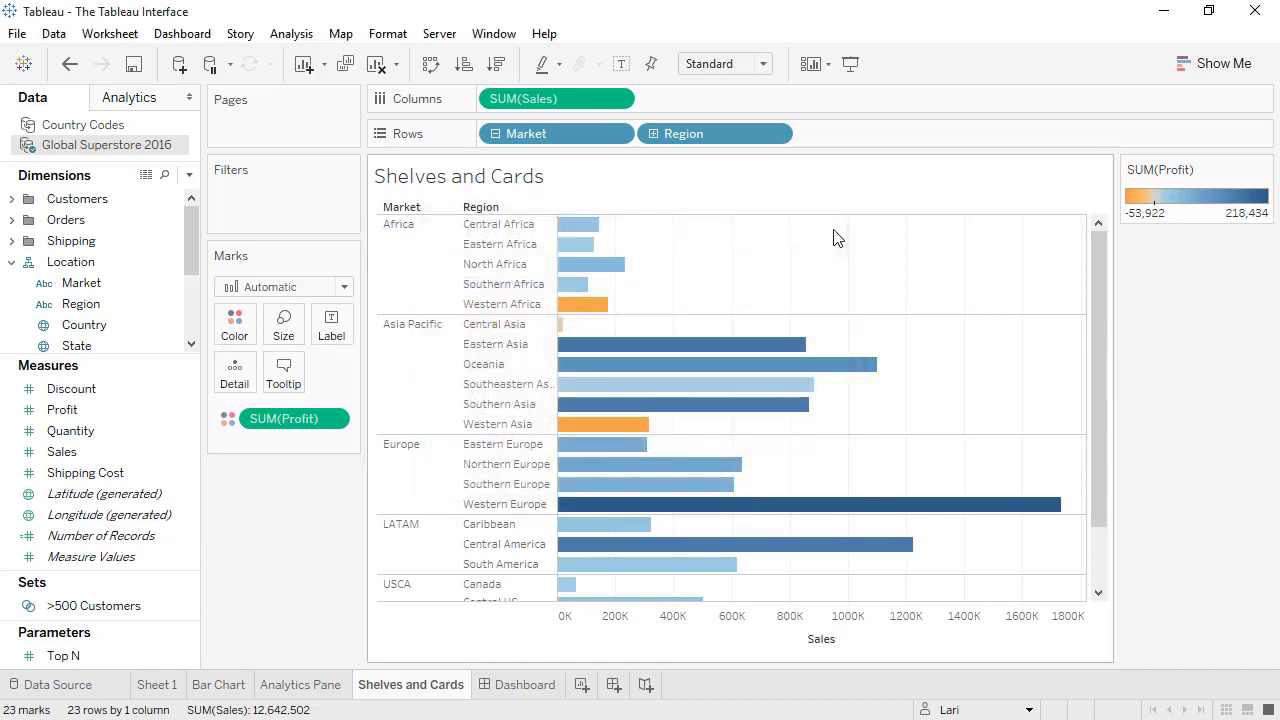
Change the mark type to Shape and assign the Market field to the marks' shape
click(345, 287)
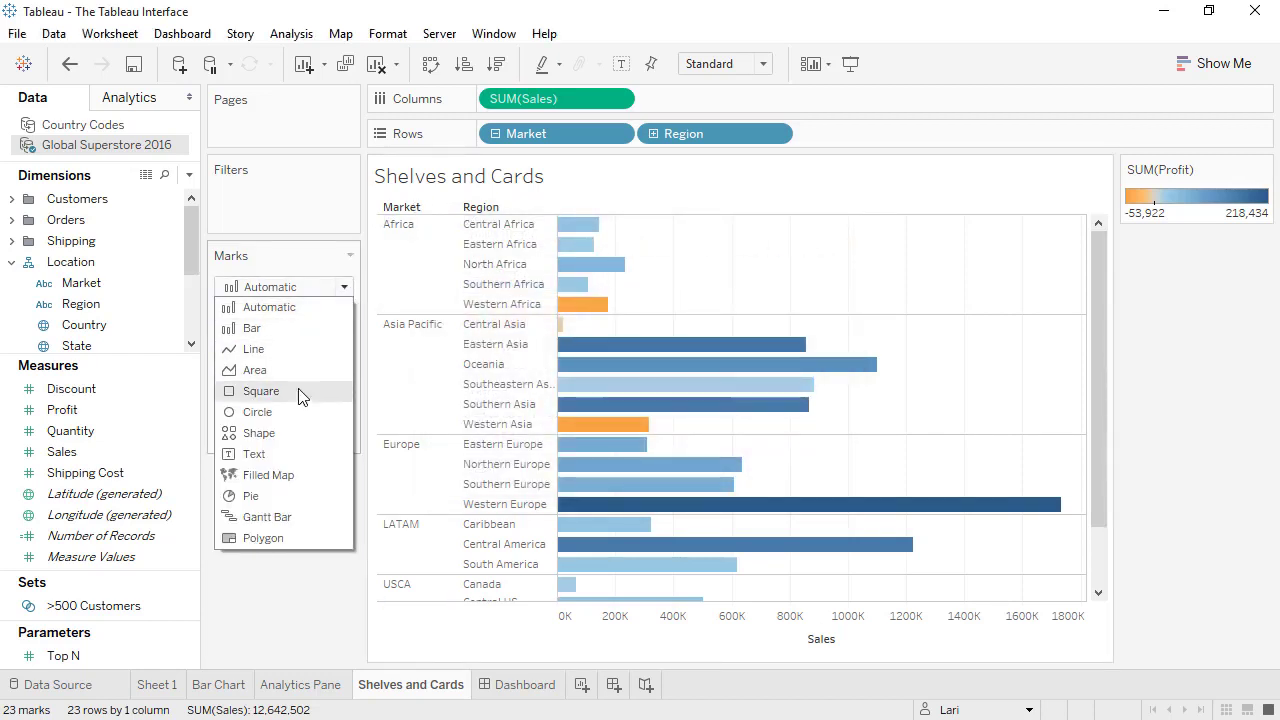
click(296, 437)
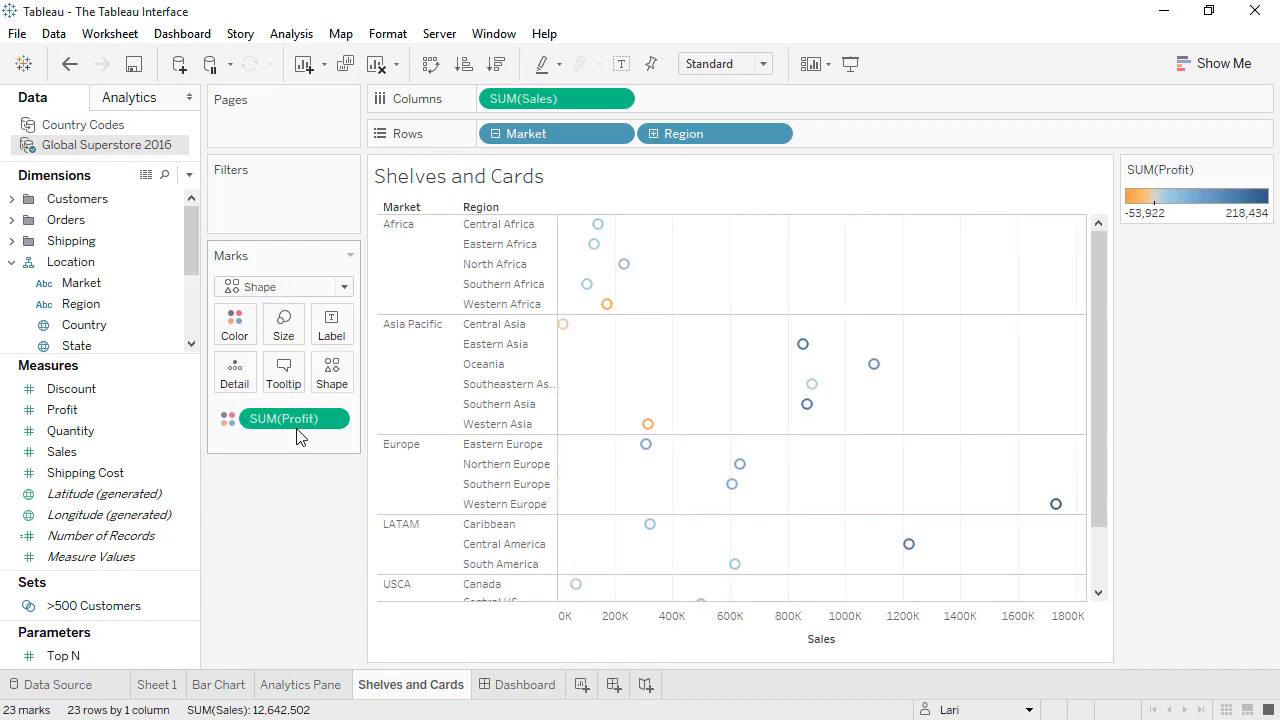
click(135, 284)
drag(135, 284, 333, 388)
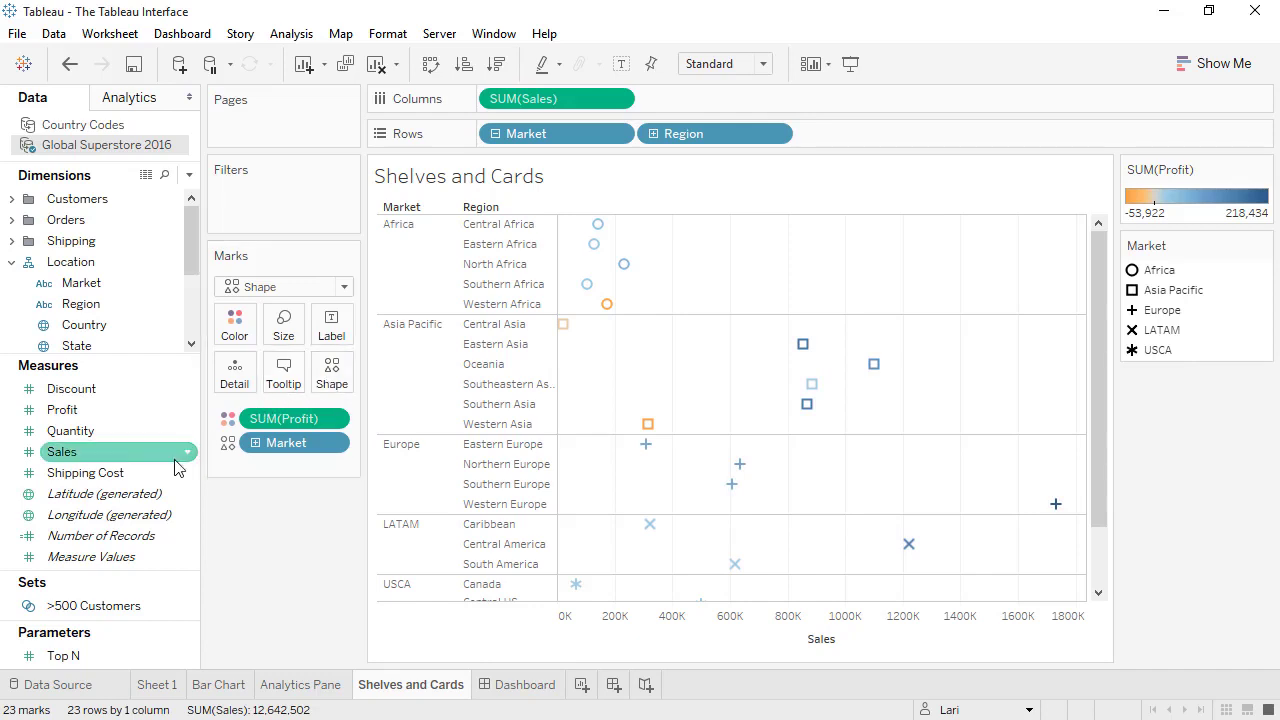
Add Shipping Cost to Columns after Sales and expand the separate marks settings of Sales and Shipping Cost
drag(163, 473, 680, 97)
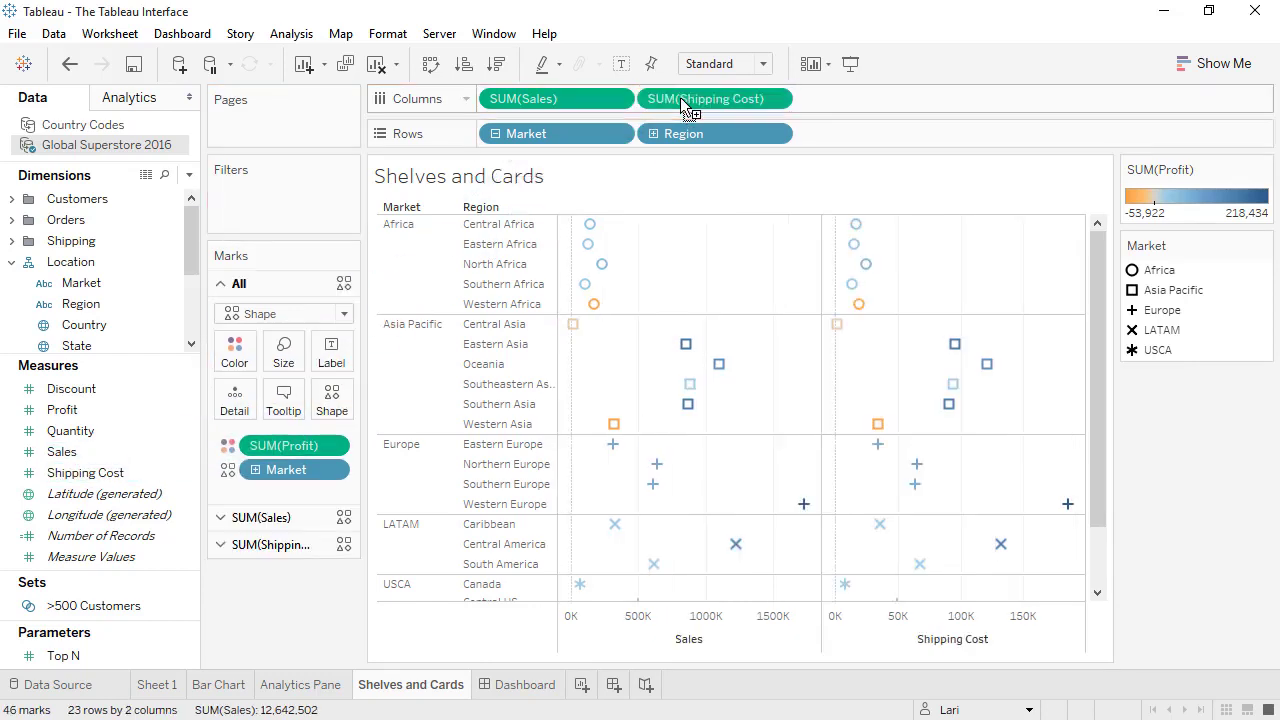
click(284, 518)
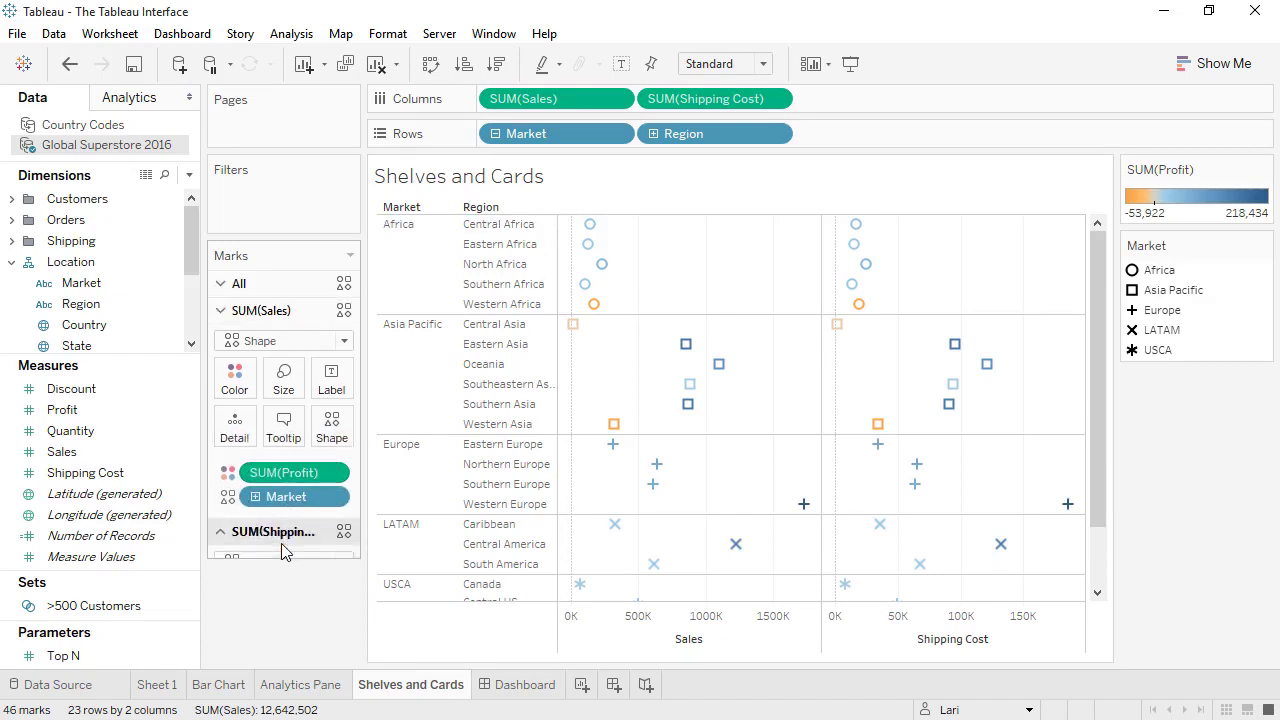
click(282, 543)
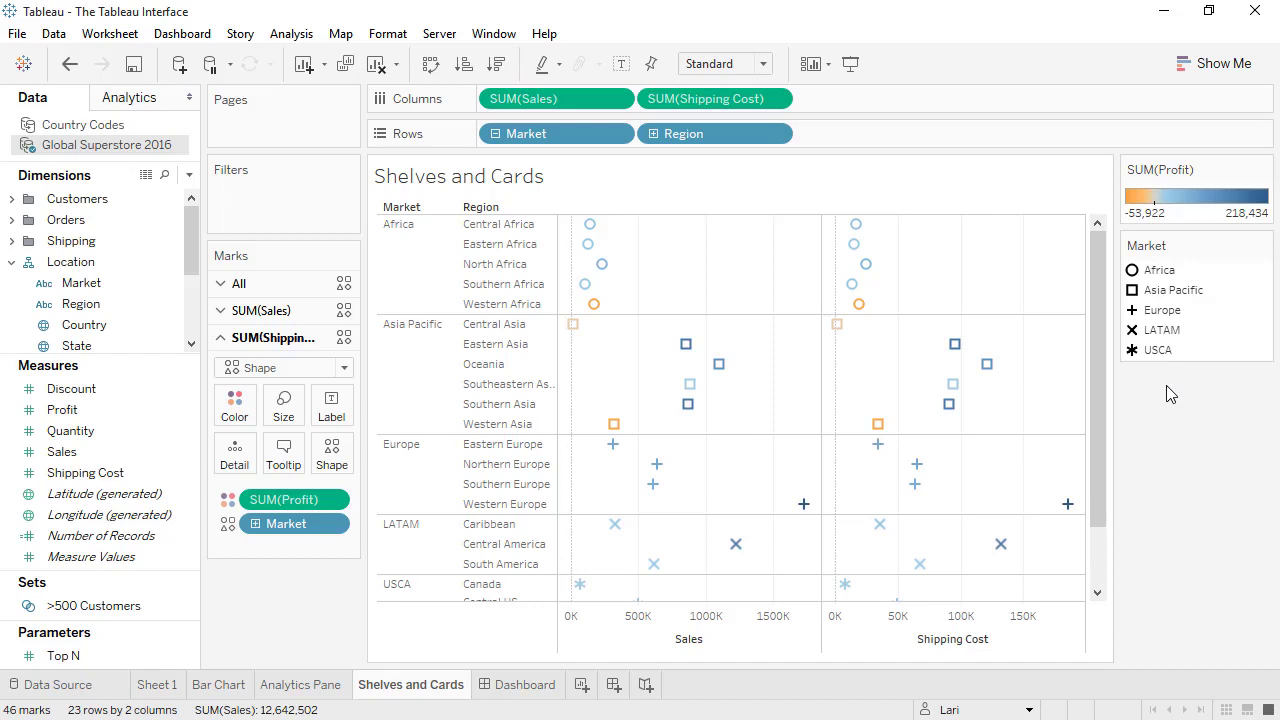
Hide the Market shape legend card and restore it through the worksheet's legend options
click(1263, 245)
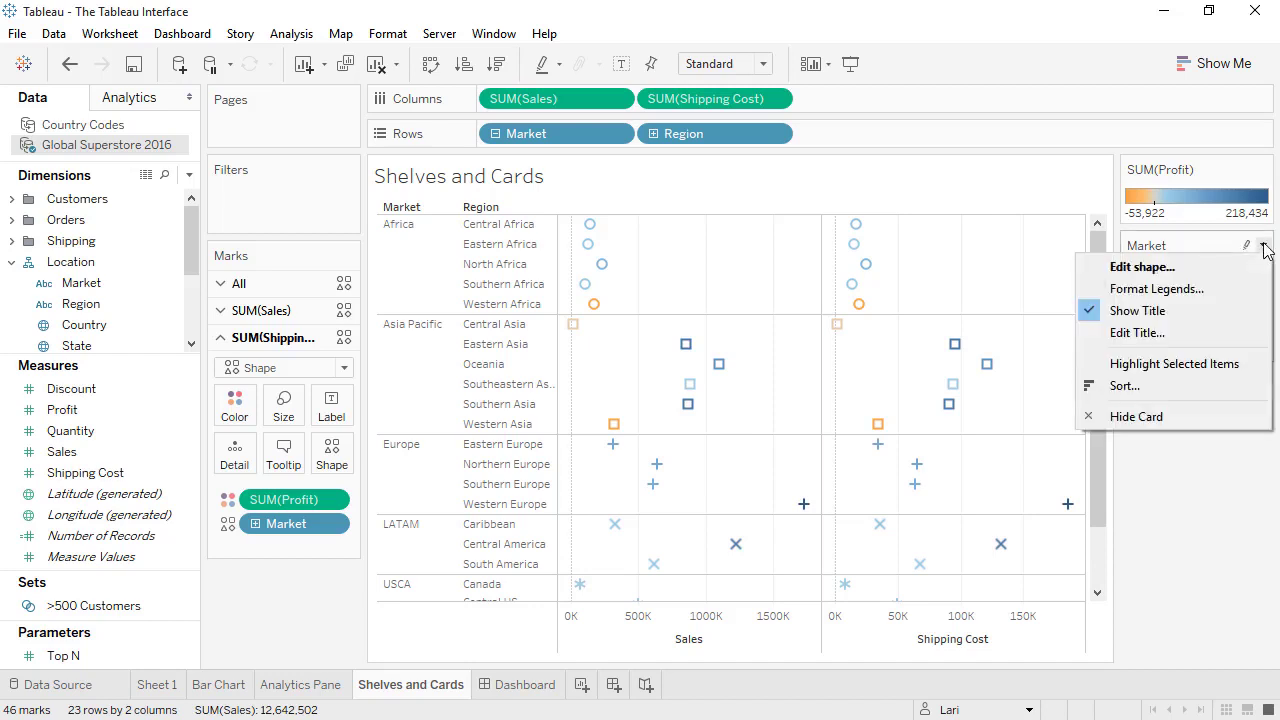
click(1166, 412)
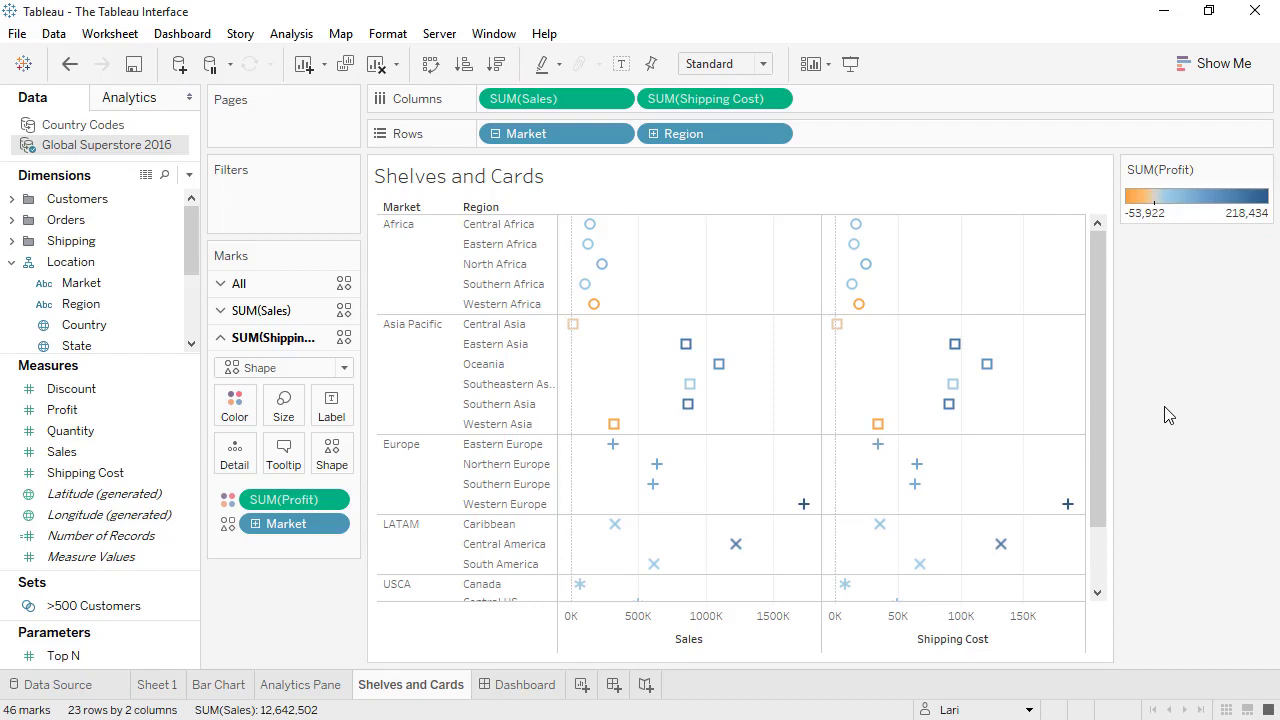
right_click(1166, 410)
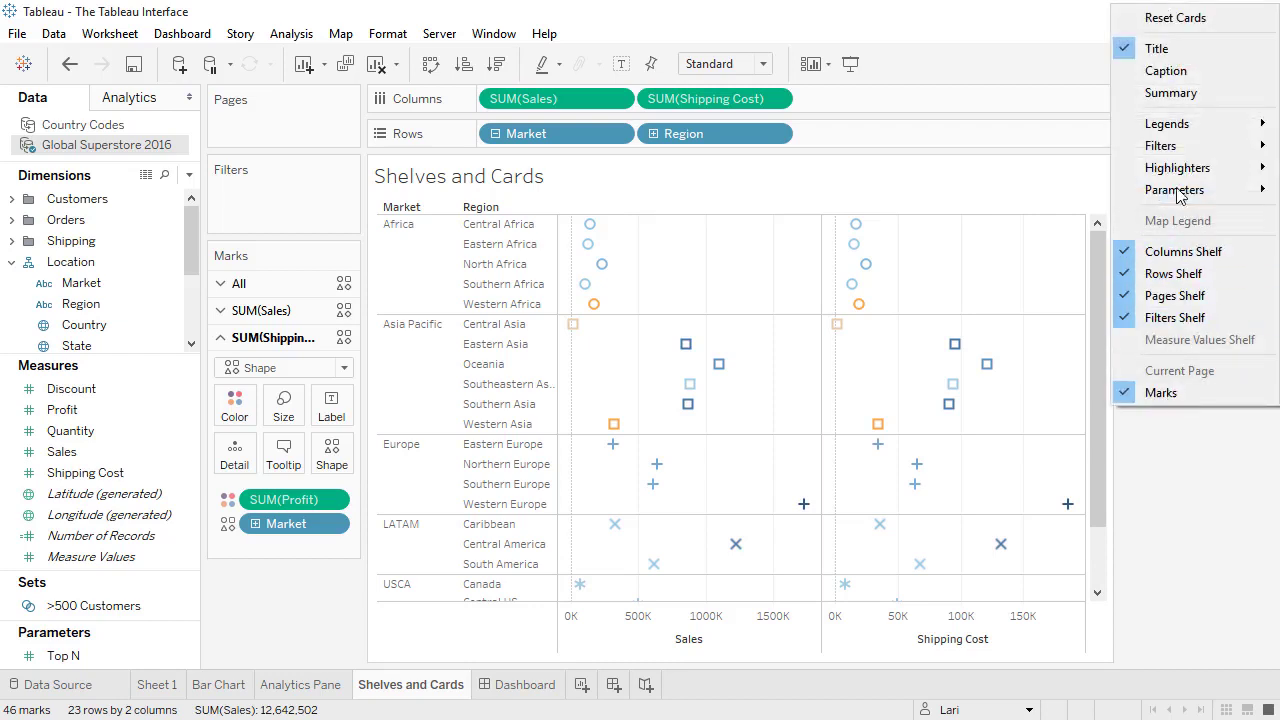
mouse_move(1180, 120)
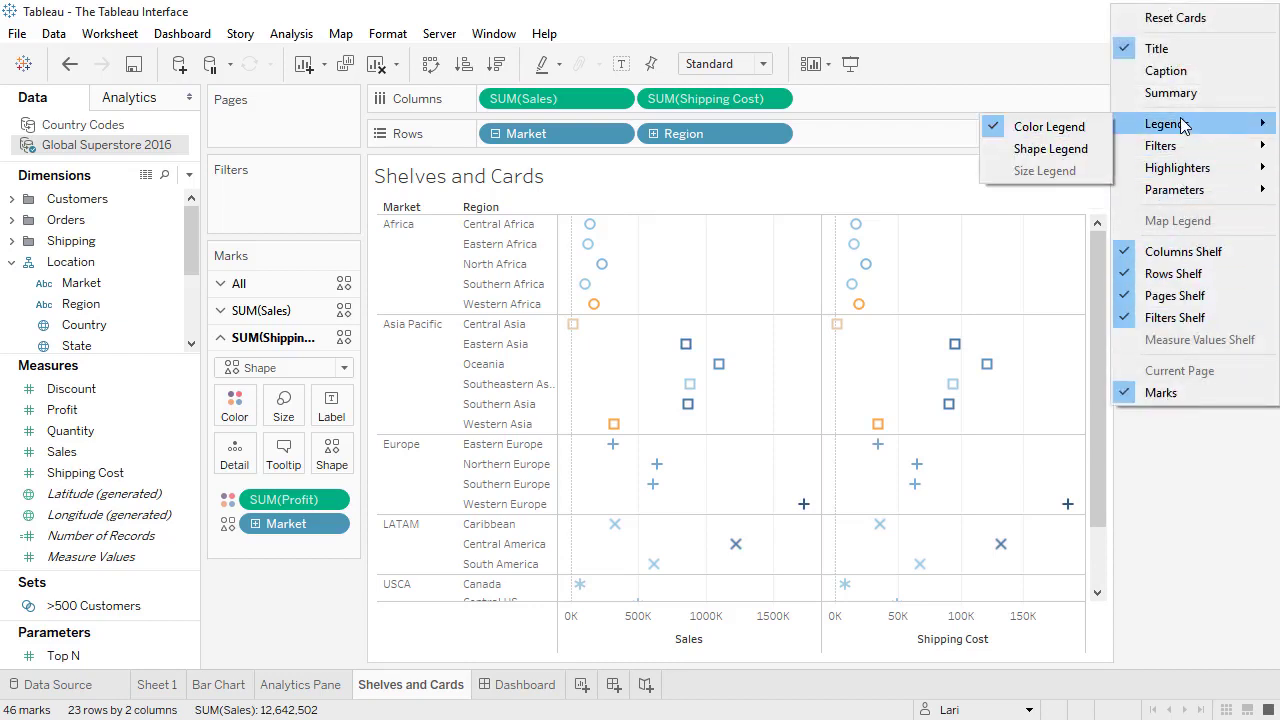
click(1081, 157)
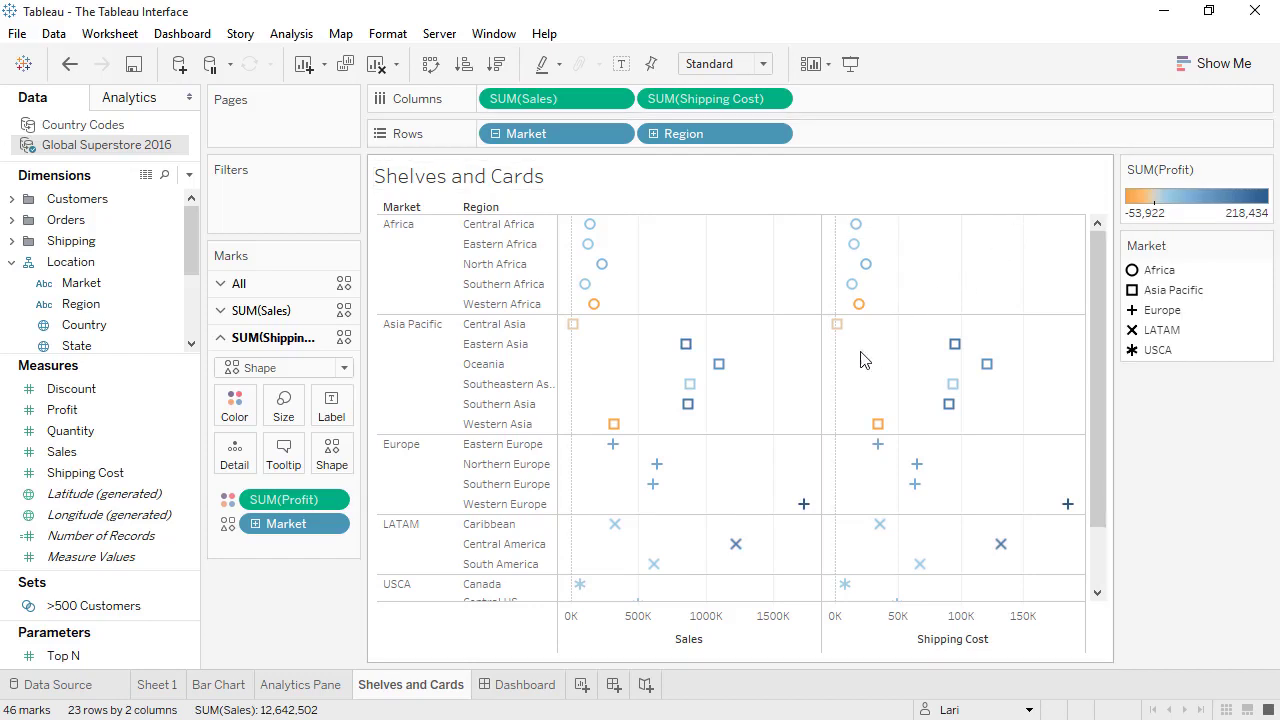
Go to the Dashboard sheet and briefly turn the device preview on and off to see the tablet layout
click(530, 685)
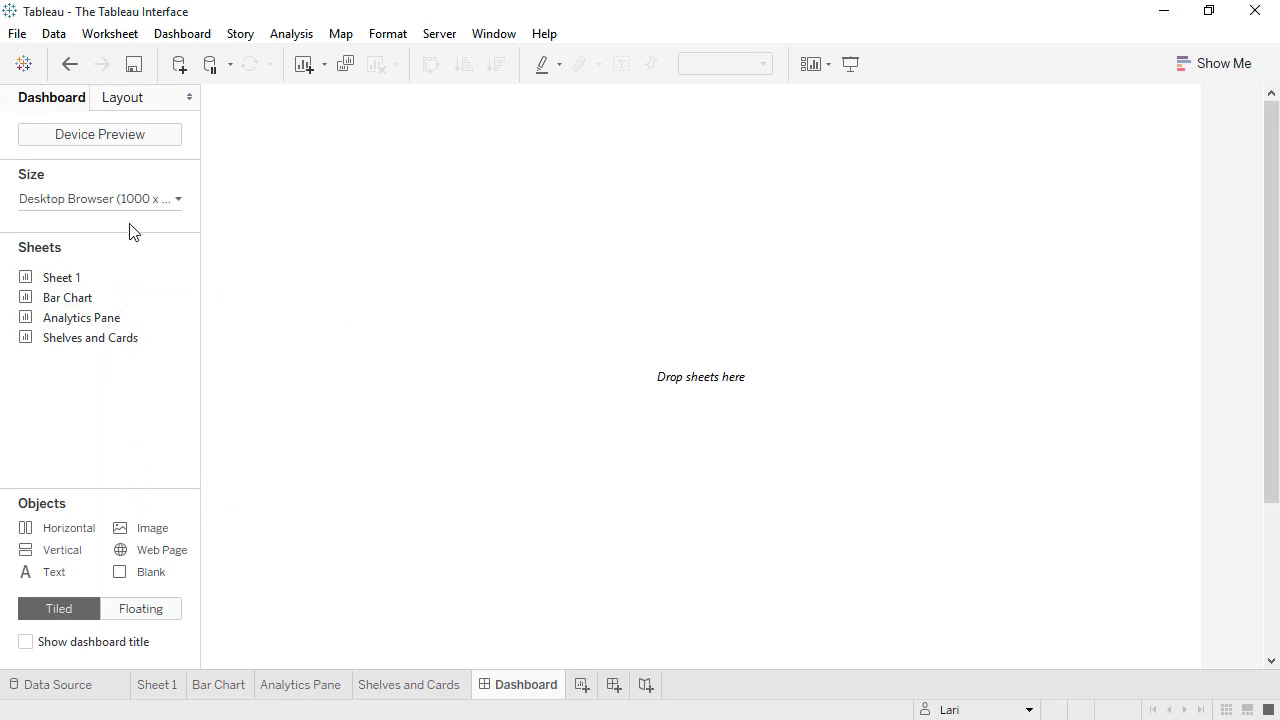
click(142, 146)
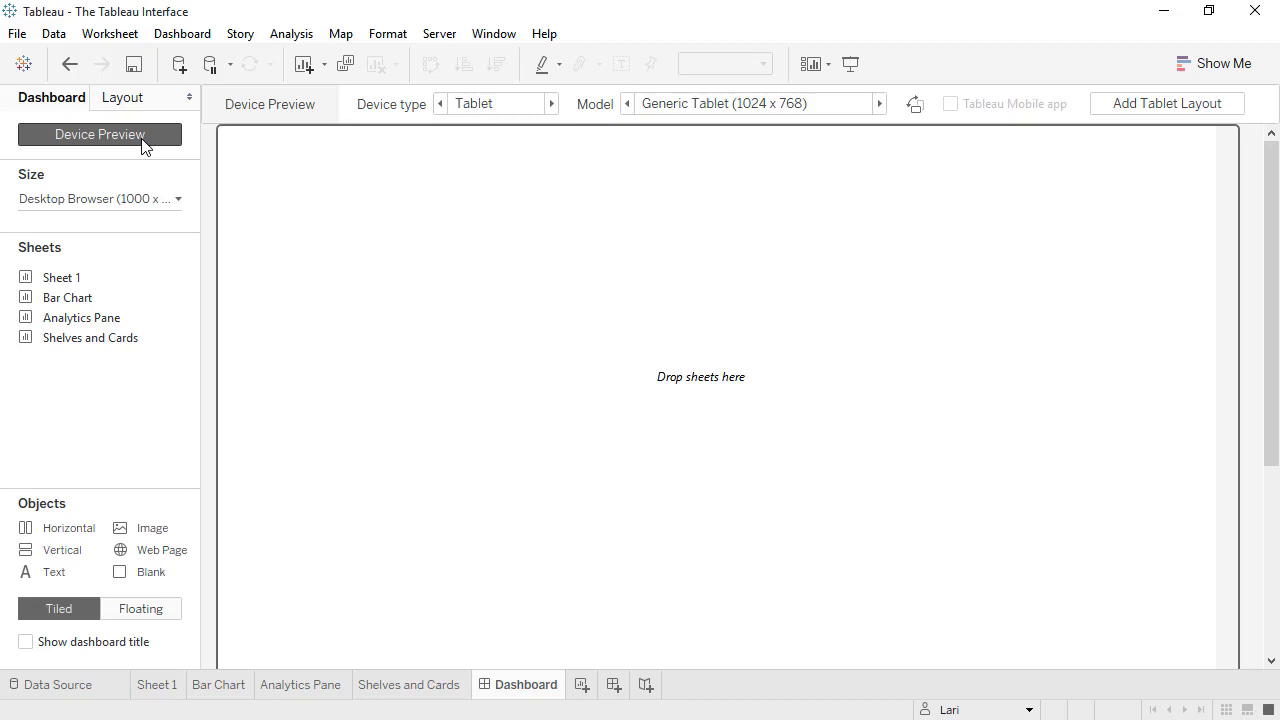
click(142, 146)
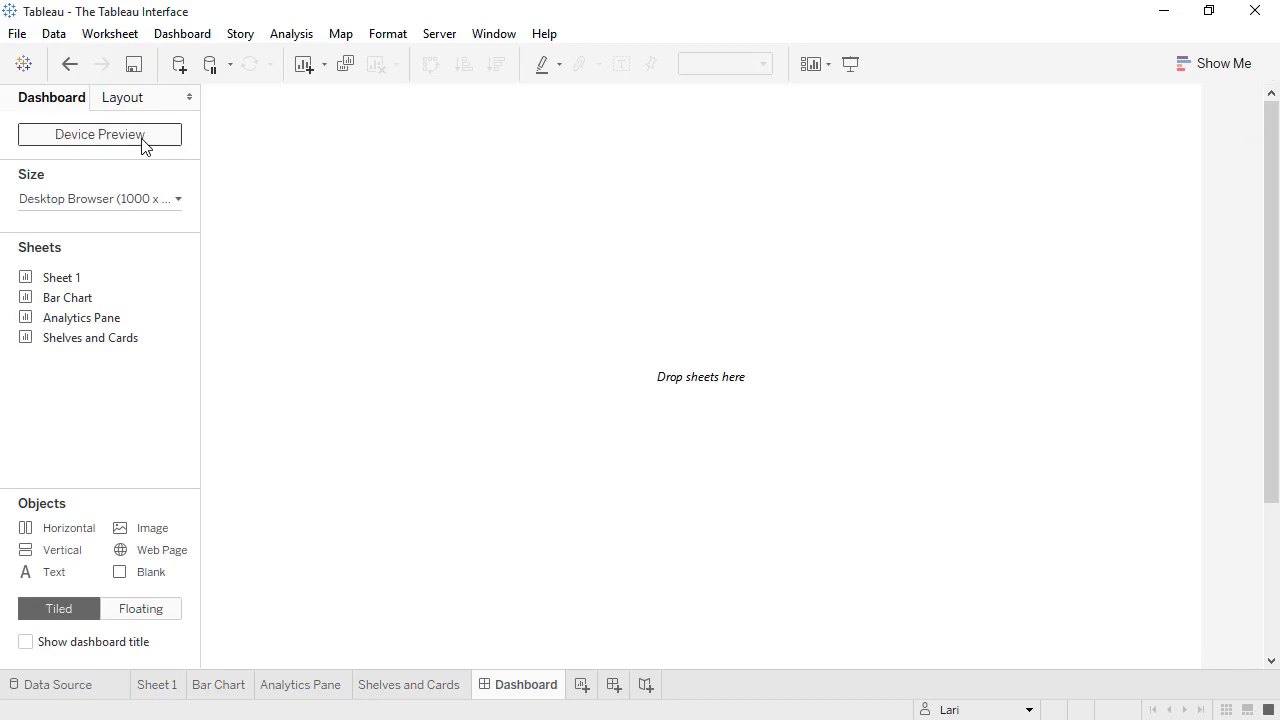